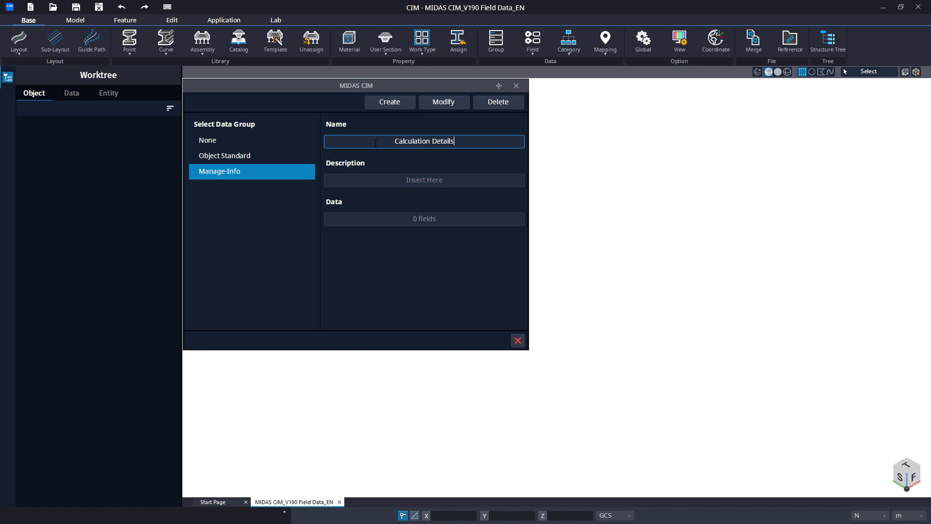
Create the data group named Calculation Details.
left_click(388, 103)
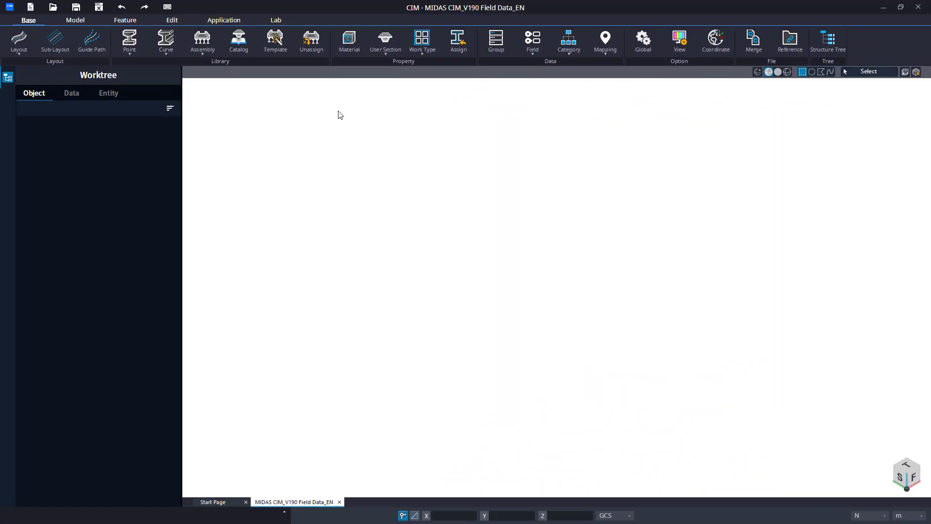
Create a custom field named Creation Company Name in the Manage-Info data group with value type Text.
left_click(526, 54)
left_click(547, 80)
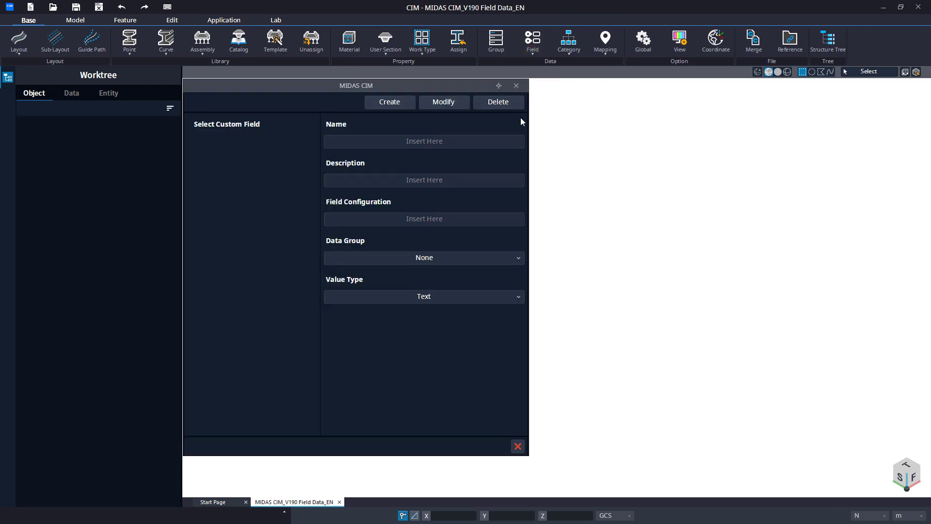
left_click(434, 143)
type("Crea")
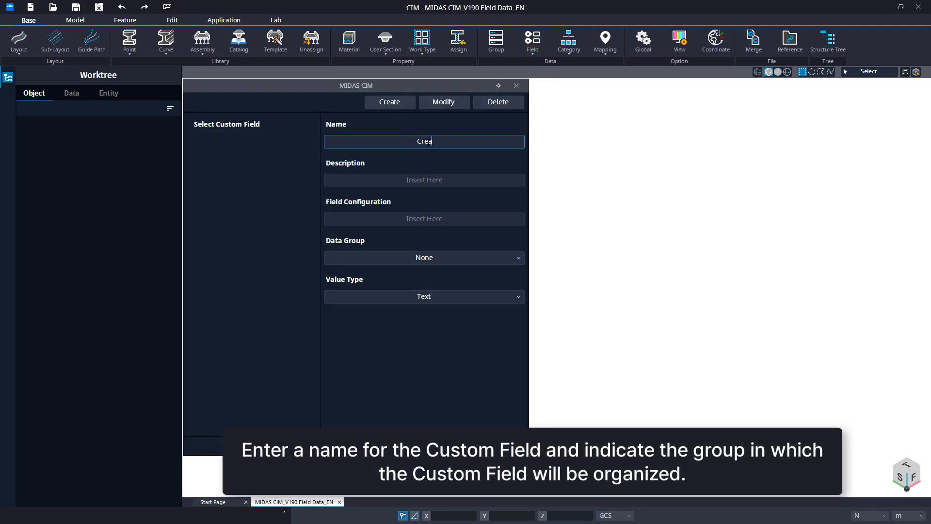
type("tion Company Name")
left_click(446, 256)
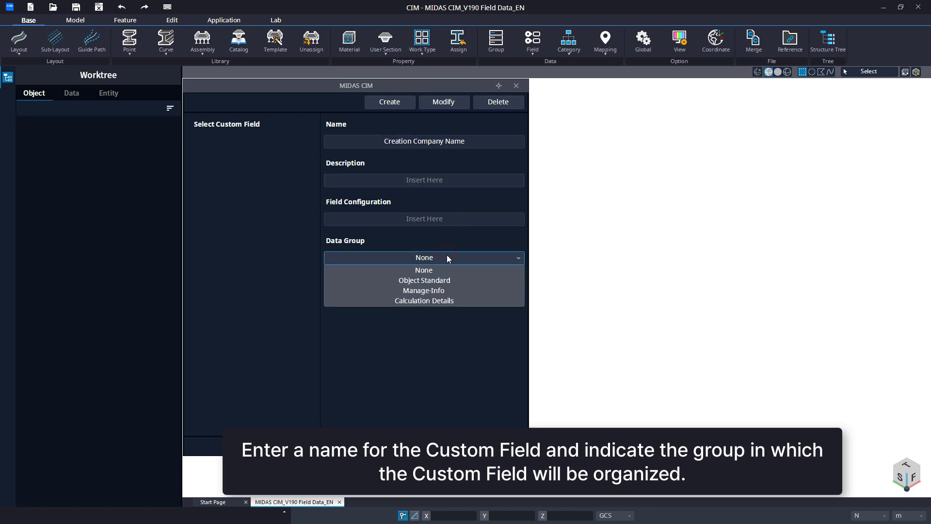
left_click(452, 289)
left_click(462, 296)
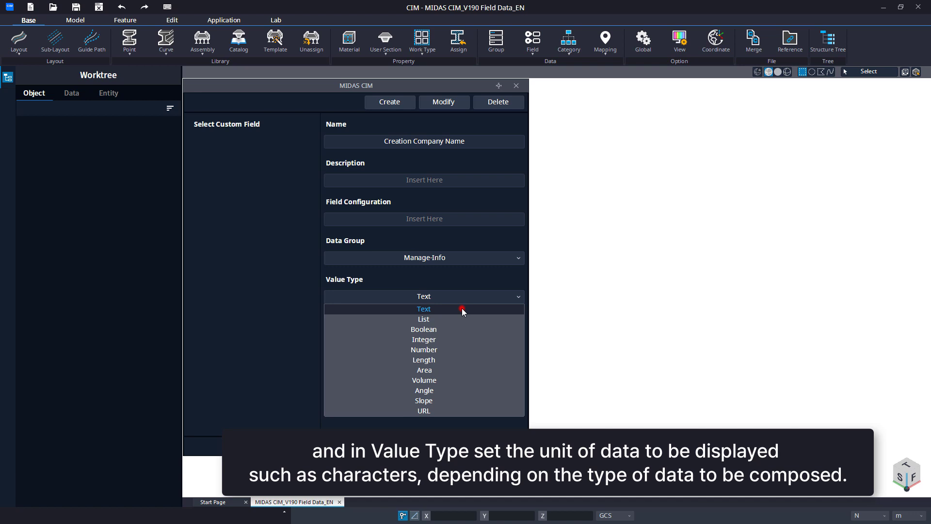
left_click(462, 308)
left_click(395, 104)
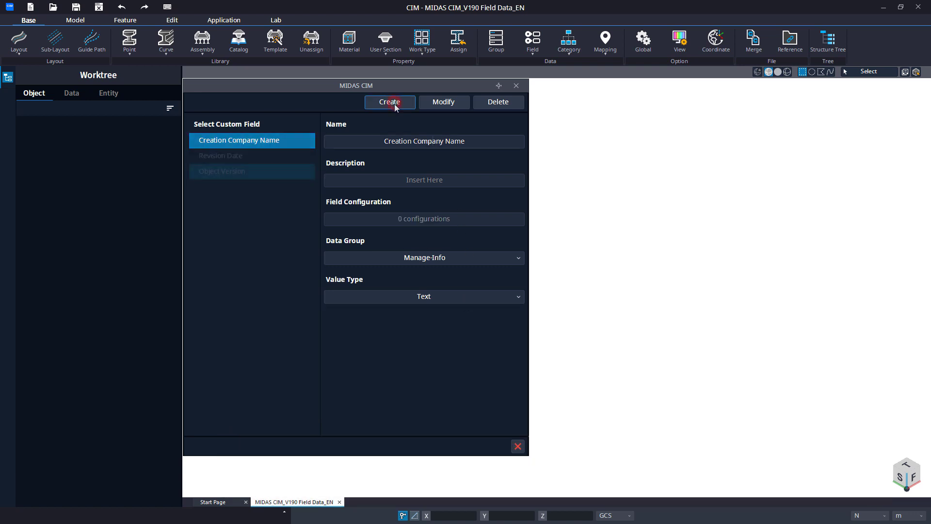
Create a custom field named Concrete Work in the Calculation Details data group with value type Volume.
left_click(398, 142)
type("Concrete")
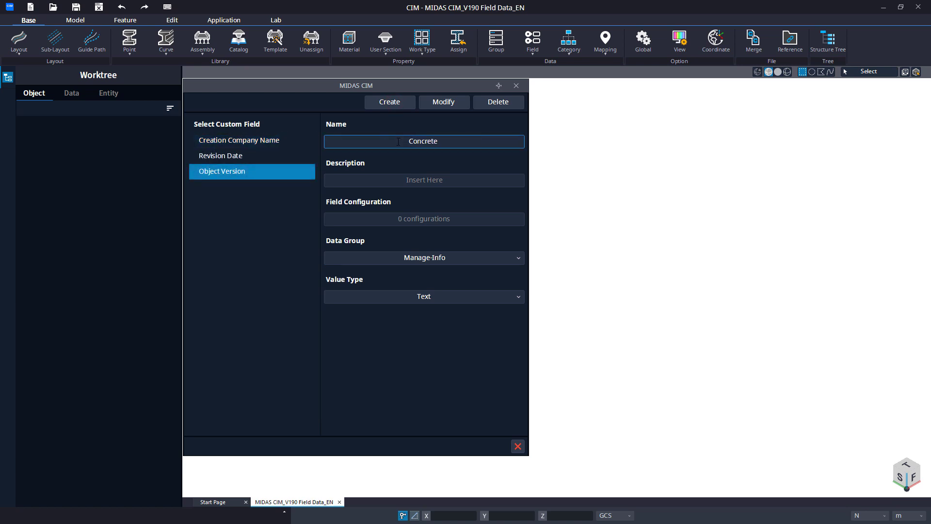
type(" Work")
left_click(445, 256)
left_click(456, 298)
left_click(456, 297)
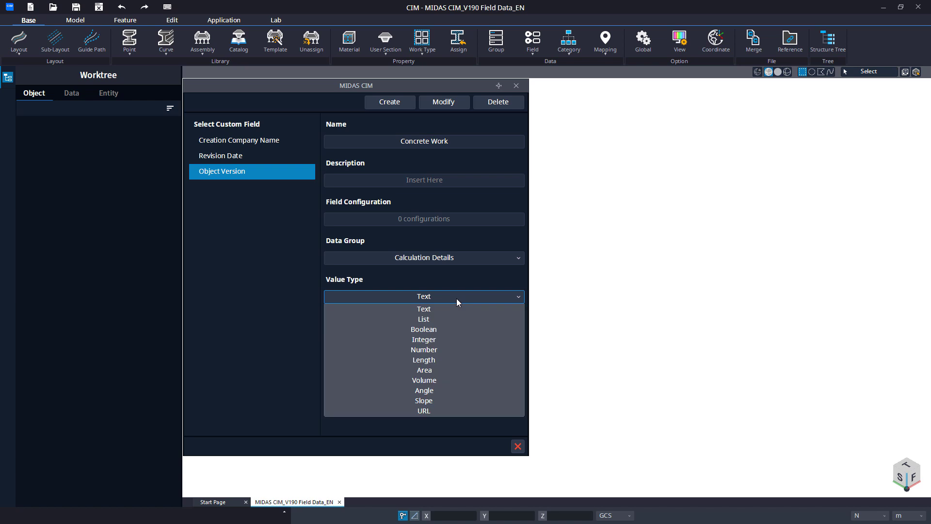
left_click(456, 377)
left_click(390, 106)
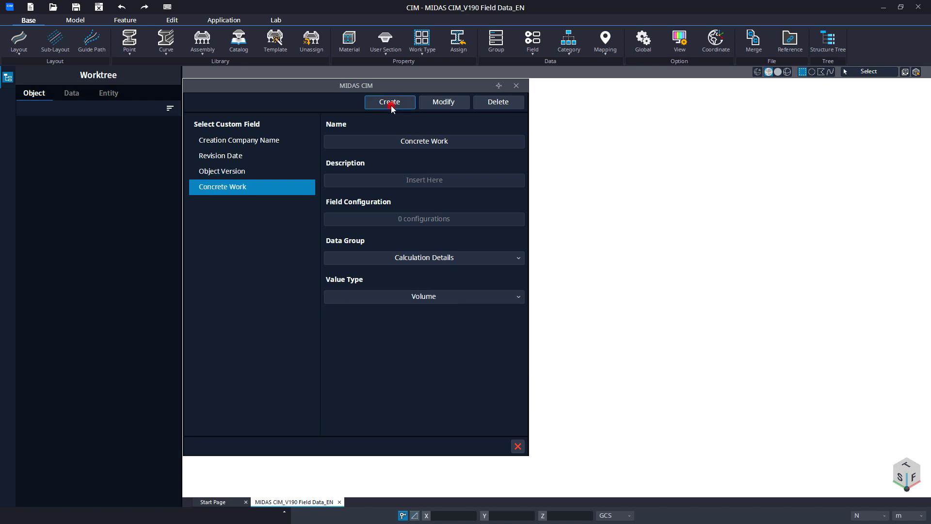
Create a custom field named Form Work in the Calculation Details data group with value type Area.
double_click(418, 140)
key("BackSpace")
type("Form")
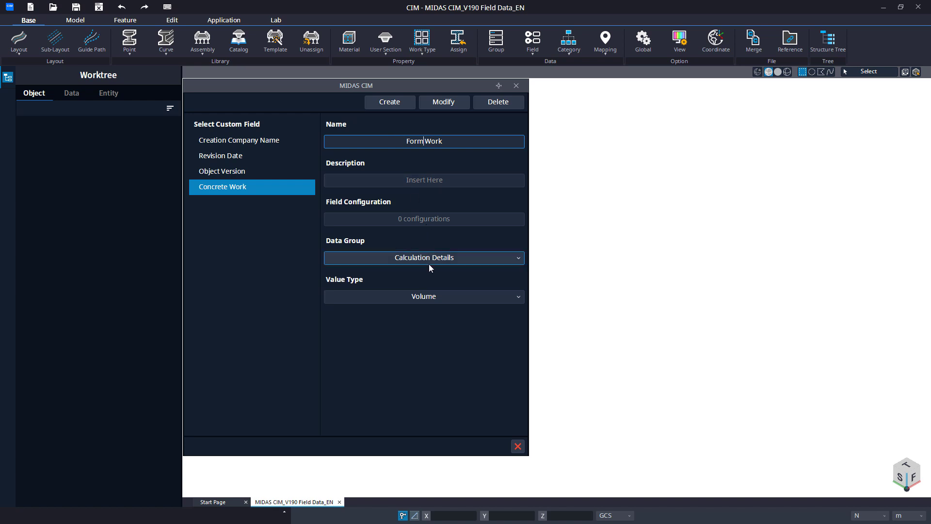
left_click(438, 295)
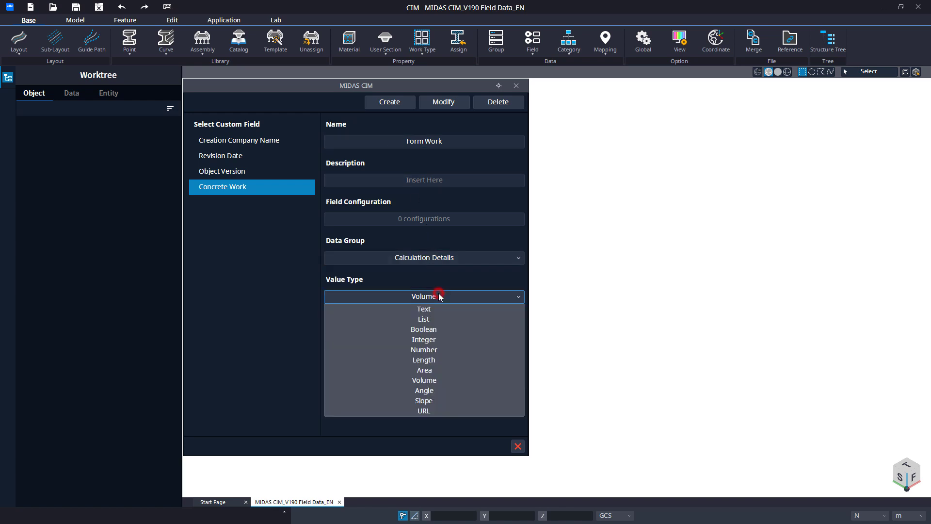
left_click(449, 367)
left_click(390, 103)
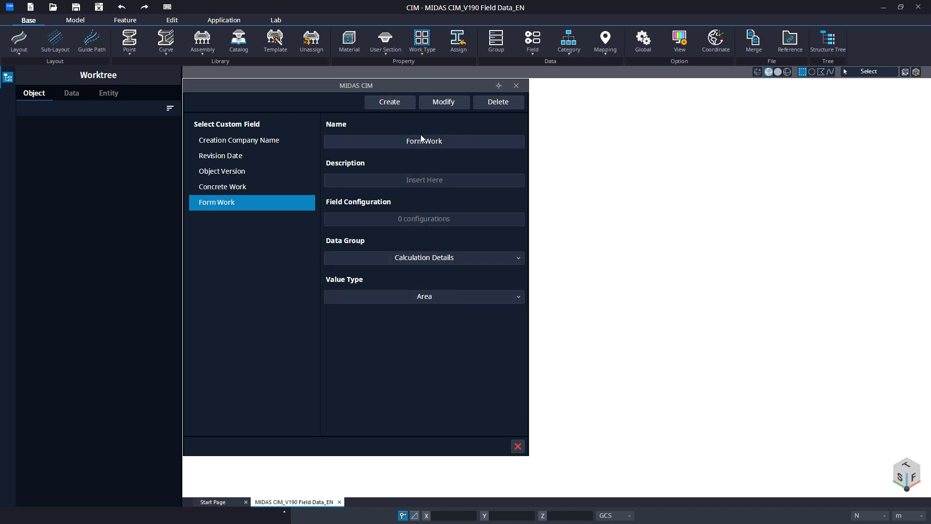
Create a custom field named Rebar Work in Calculation Details with value type Text, and close the custom field dialog.
left_click_drag(426, 141, 389, 140)
type("Rebar")
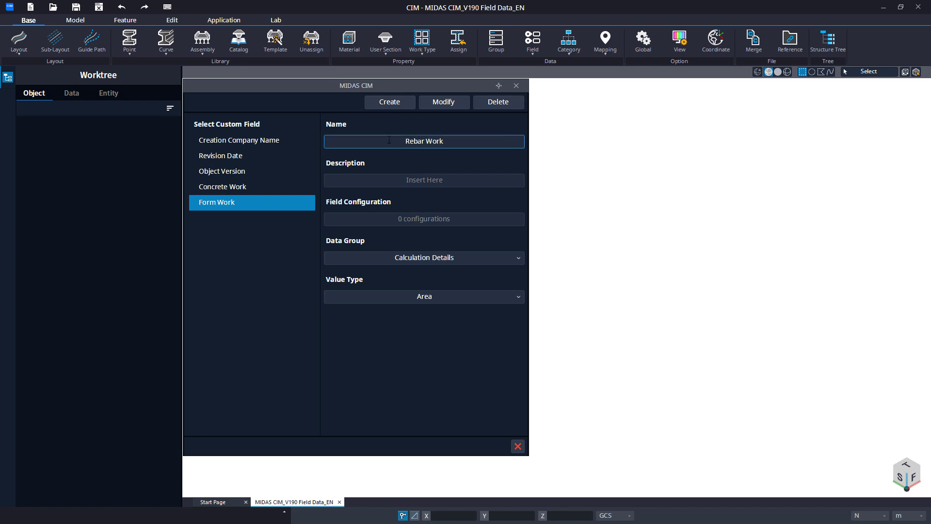
left_click(453, 293)
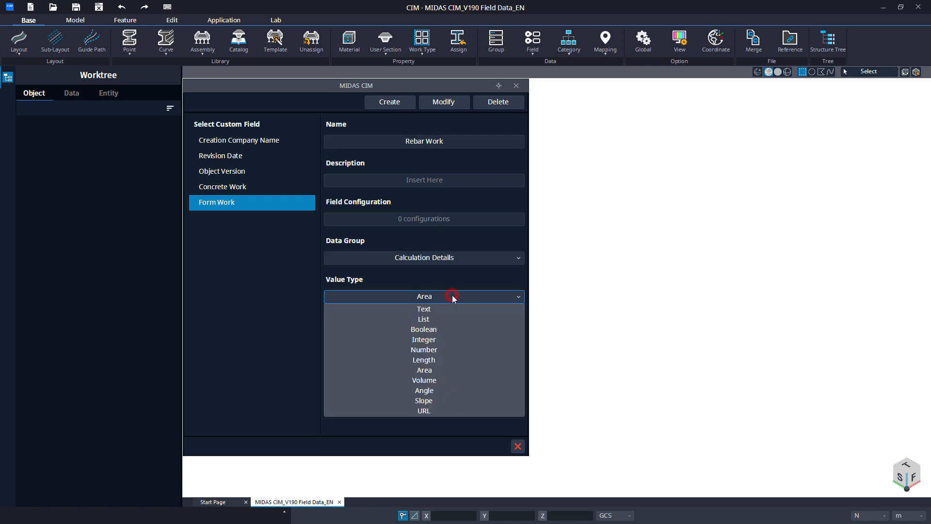
left_click(455, 307)
left_click(400, 103)
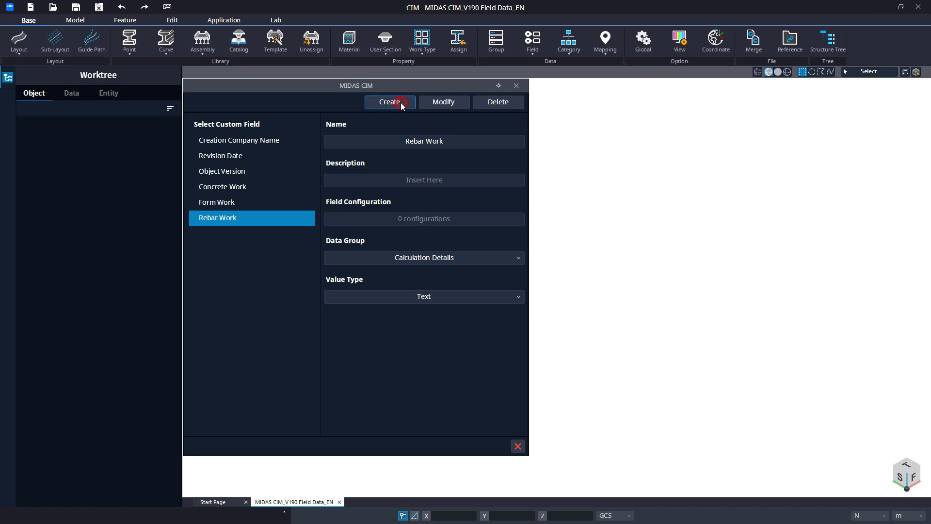
left_click(517, 445)
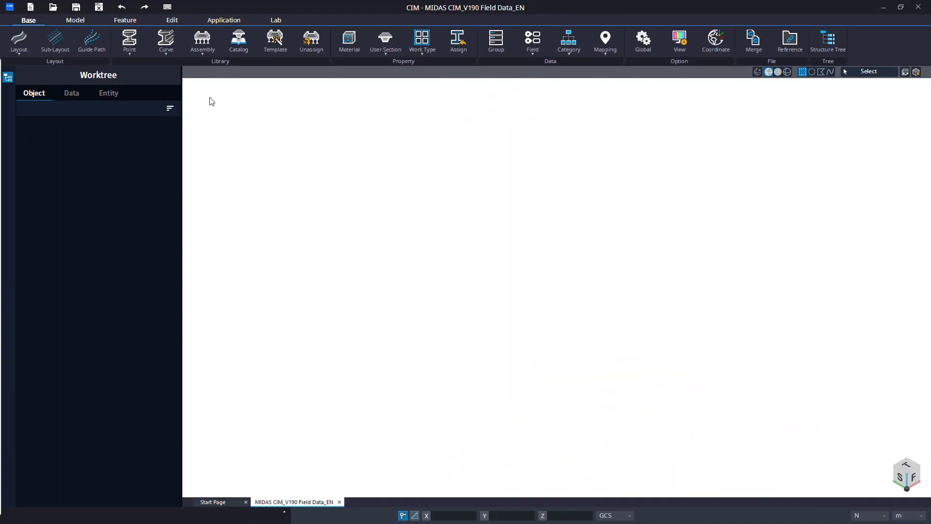
Create a default field named Object Length for Member.Concrete with the Length property in the Object Standard data group.
left_click(533, 48)
left_click(548, 108)
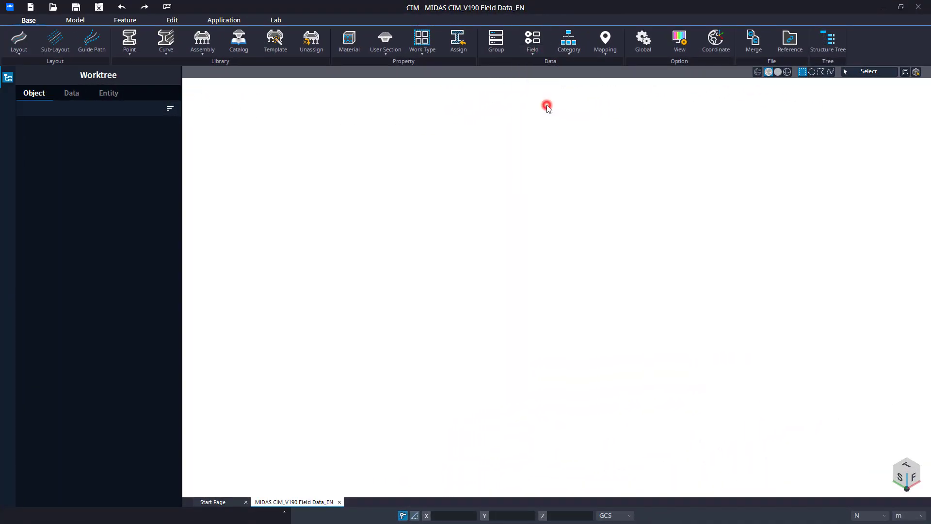
left_click(424, 142)
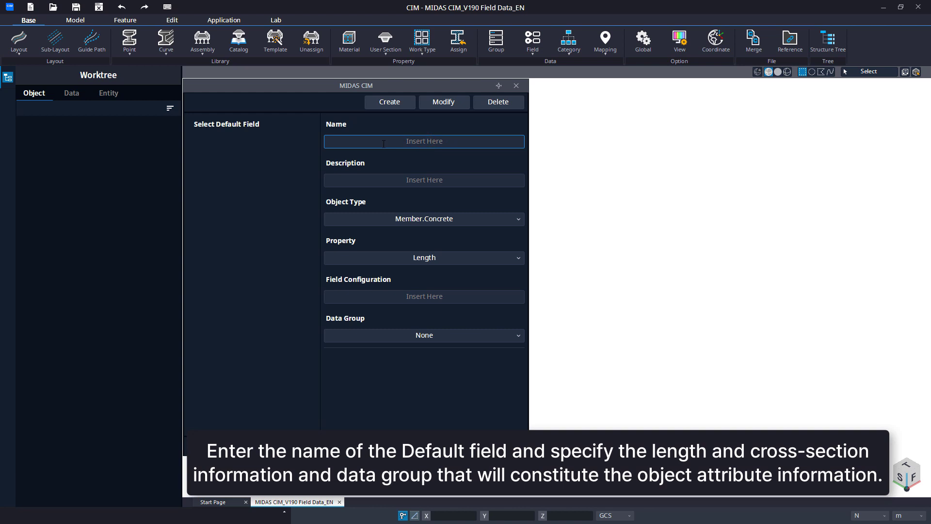
type("Object Length")
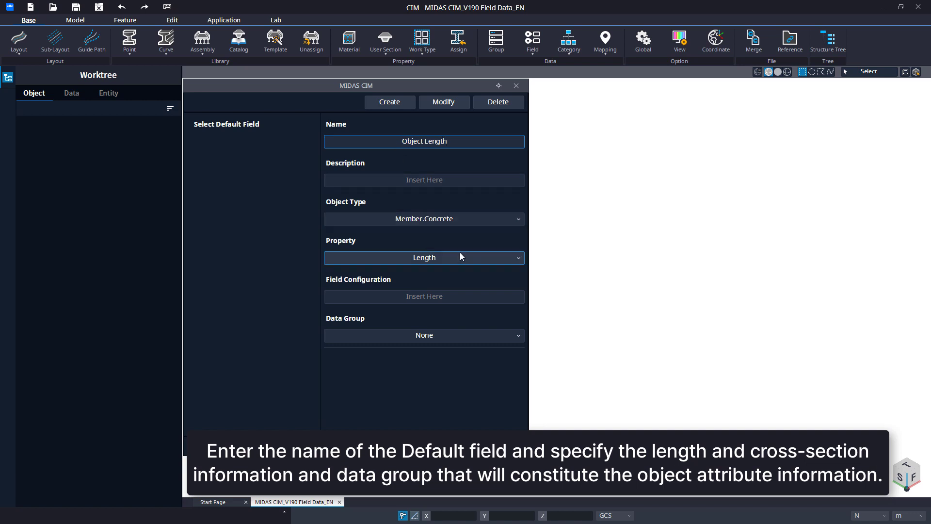
left_click(469, 336)
left_click(474, 355)
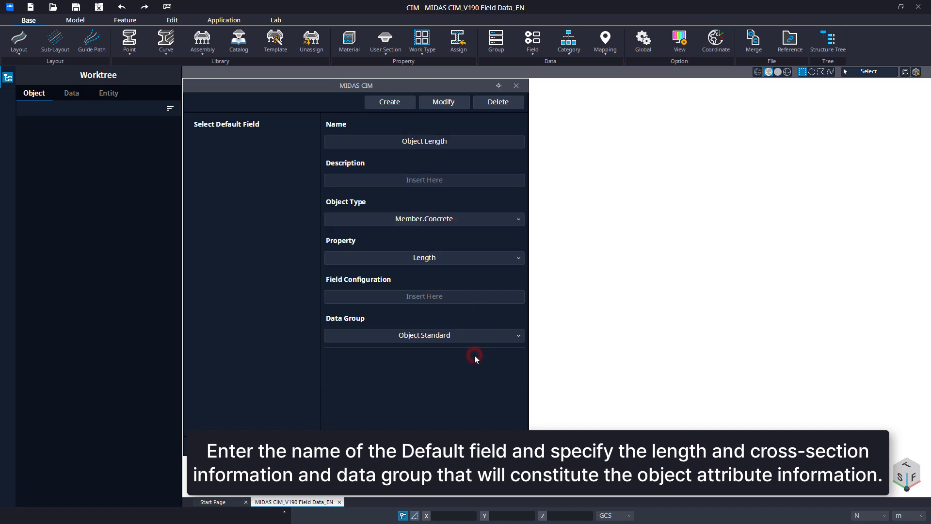
left_click(389, 102)
Create a default field named Section Shape for Member.Concrete with the Section Type property in Object Standard, and close the dialog.
left_click_drag(454, 141, 381, 141)
type("Sect")
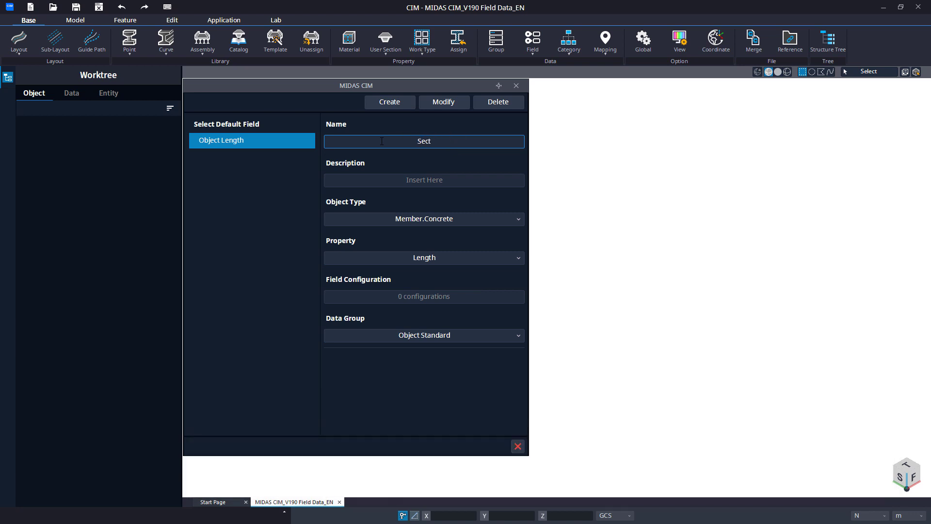
type("ion Shape")
left_click(439, 257)
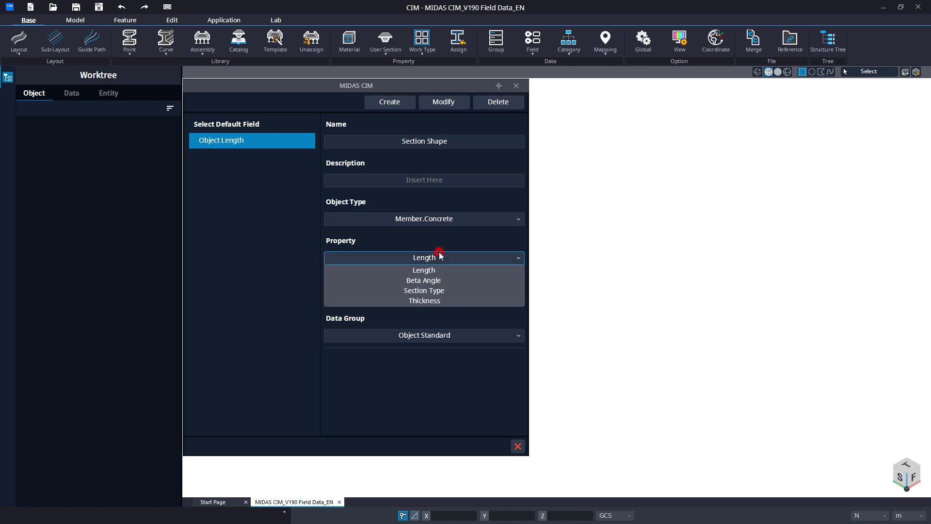
left_click(446, 290)
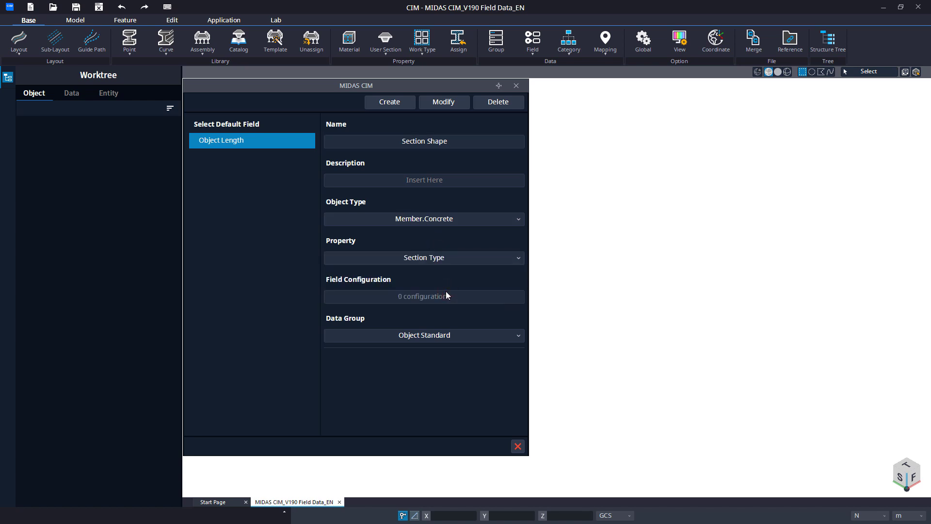
left_click(389, 105)
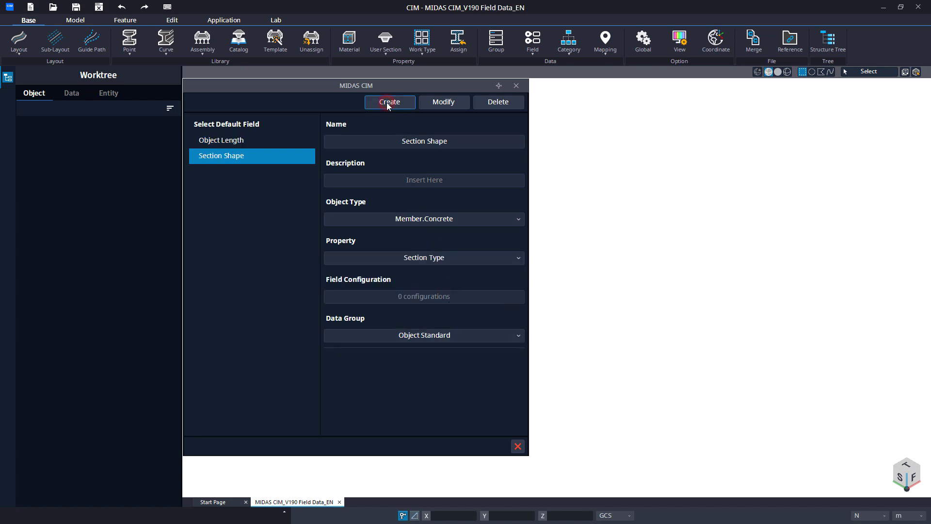
left_click(518, 446)
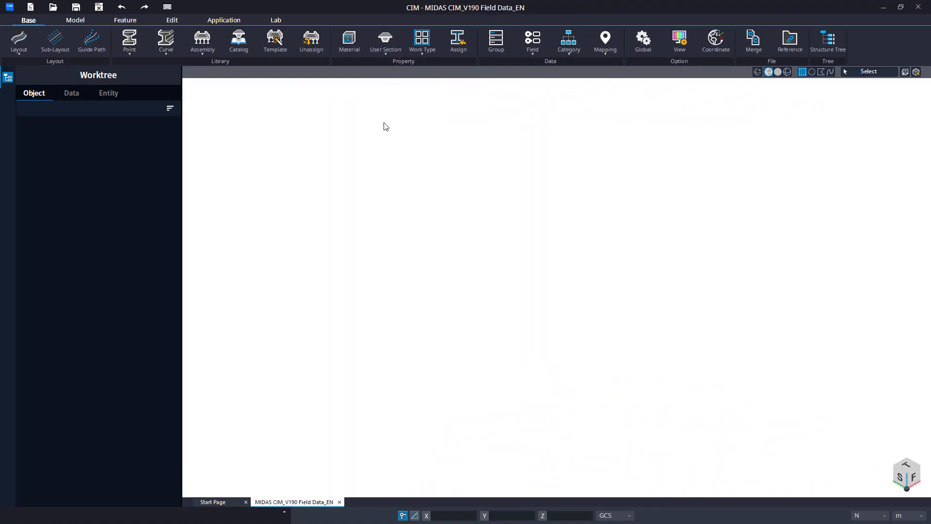
Start a field configuration named Pier-Coping and add the custom fields Creation Company Name, Revision Date and Object Version.
left_click(538, 54)
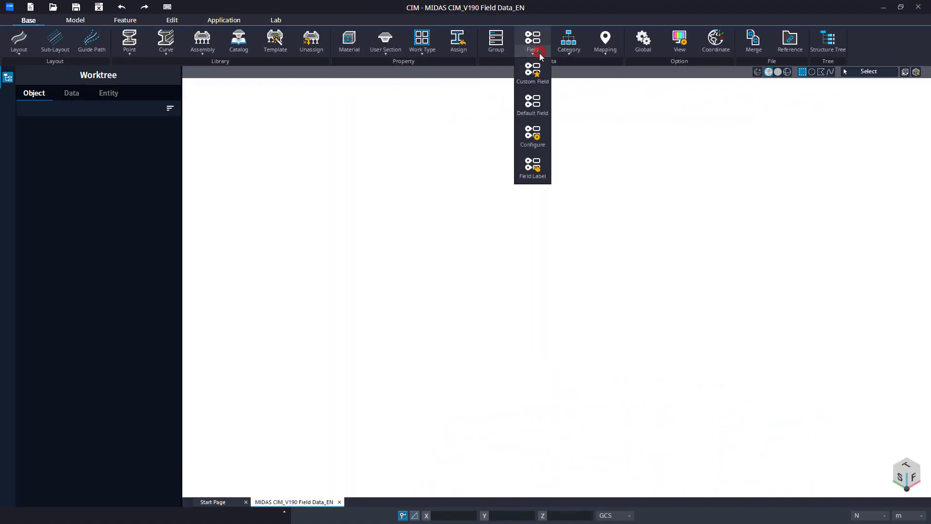
left_click(549, 143)
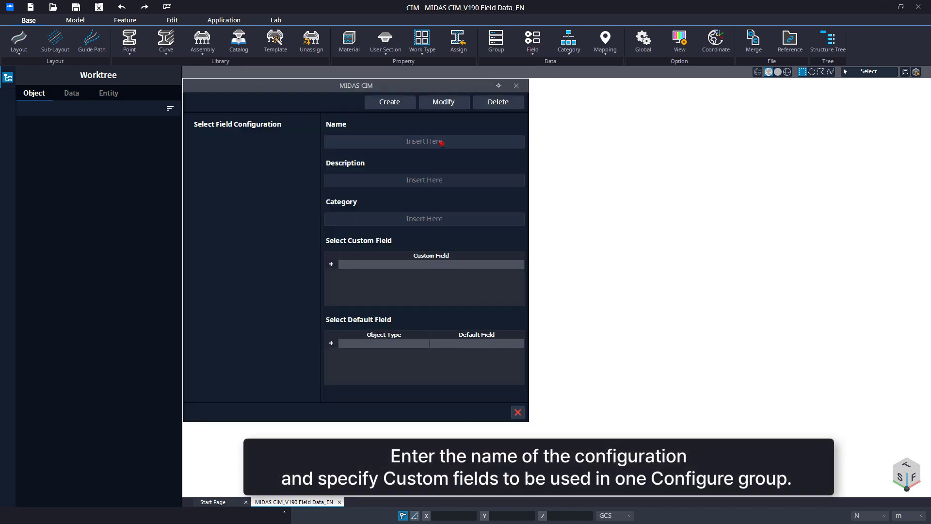
left_click(442, 143)
type("Pier-Coping")
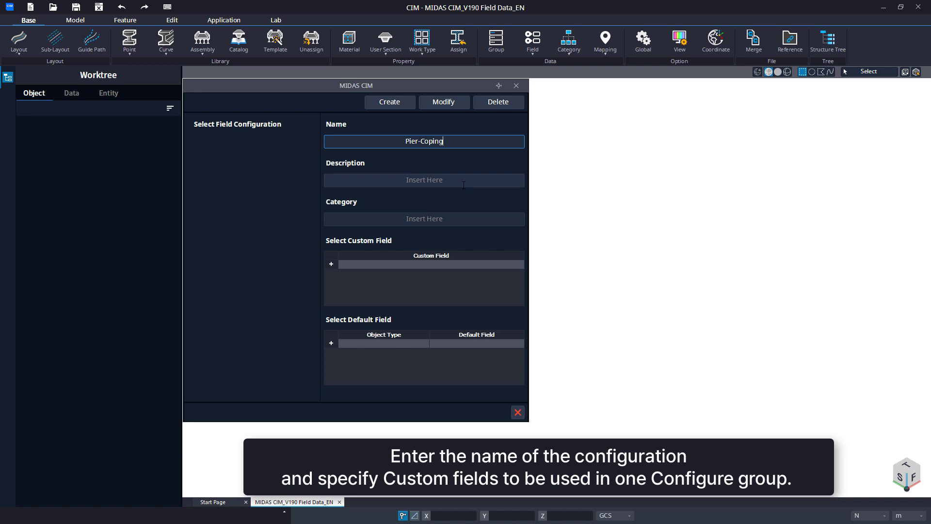
left_click(519, 265)
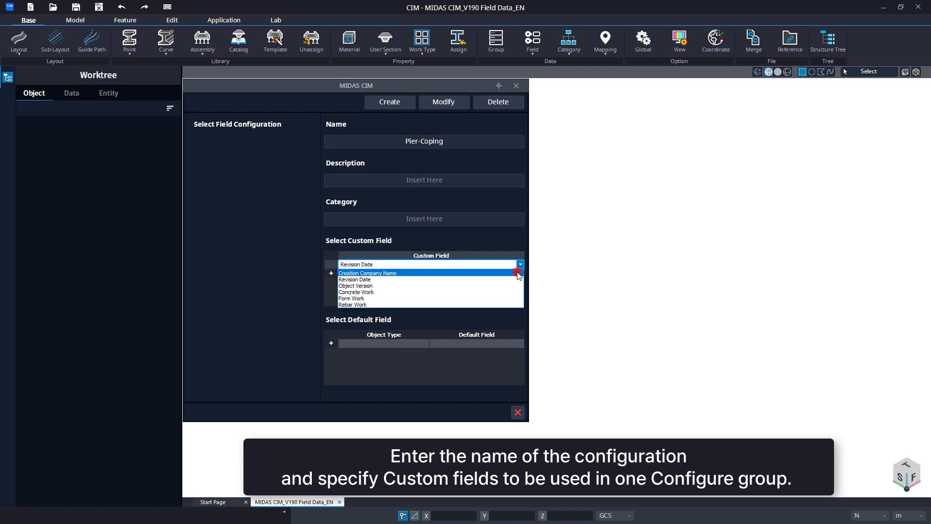
left_click(367, 274)
left_click(520, 273)
left_click(517, 289)
left_click(520, 283)
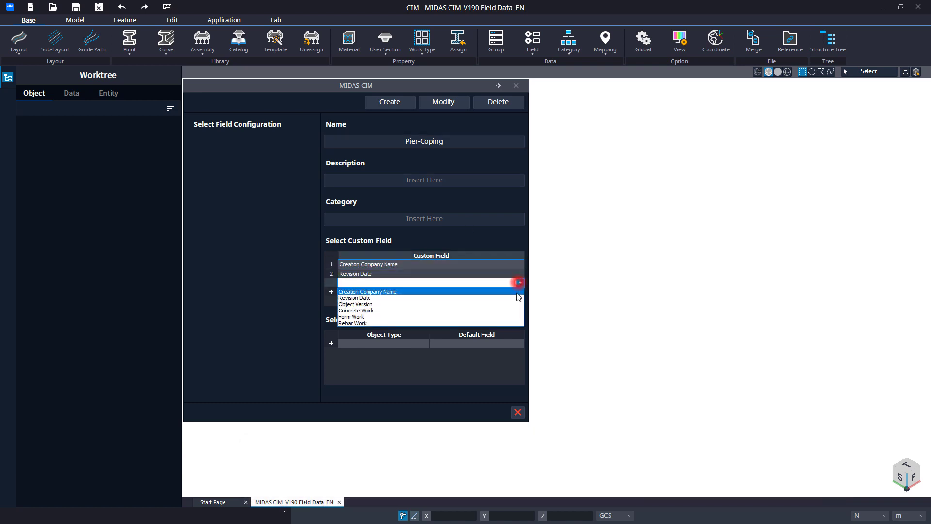
left_click(517, 303)
Add the custom fields Concrete Work, Form Work and Rebar Work to the Pier-Coping configuration.
left_click(520, 292)
left_click(509, 320)
left_click(520, 301)
left_click(507, 335)
left_click(512, 301)
left_click(504, 341)
Add the Member.Concrete default field Object Length to the Pier-Coping configuration.
left_click(426, 343)
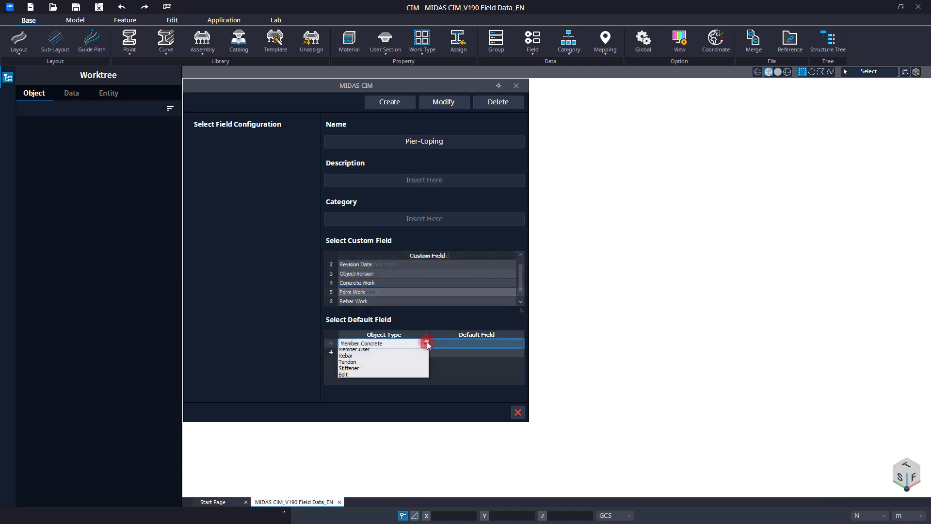
left_click(401, 353)
left_click(514, 343)
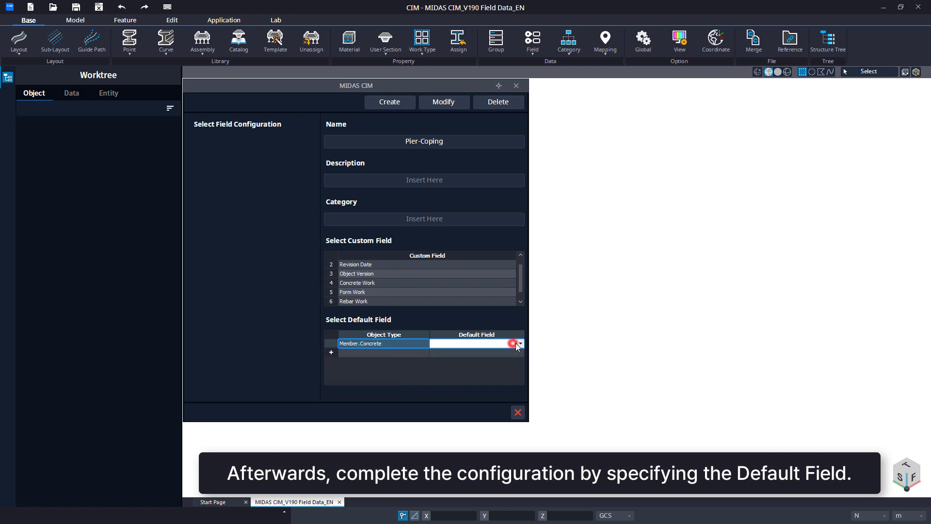
left_click(519, 344)
left_click(518, 352)
Add the Member.Concrete default field Section Shape and create the Pier-Coping field configuration.
left_click(414, 353)
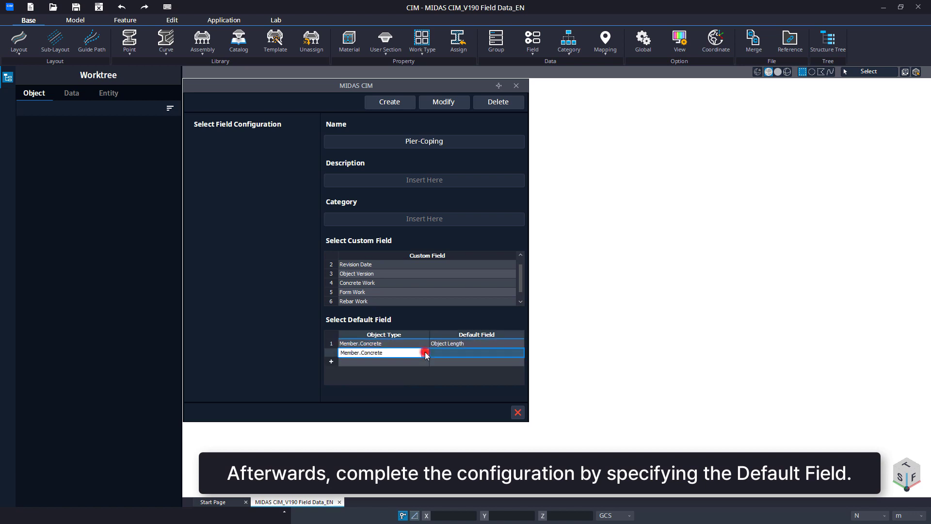
left_click(425, 352)
left_click(422, 361)
left_click(515, 353)
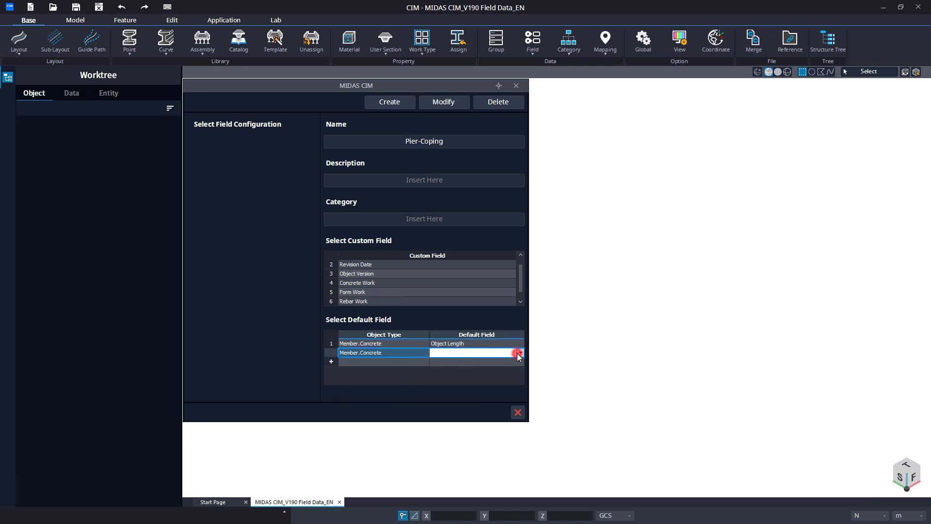
left_click(520, 353)
left_click(515, 370)
left_click(389, 102)
Create two more field configurations, Pier-Column and Pier-Foundation, with the same custom and default fields as Pier-Coping.
double_click(425, 142)
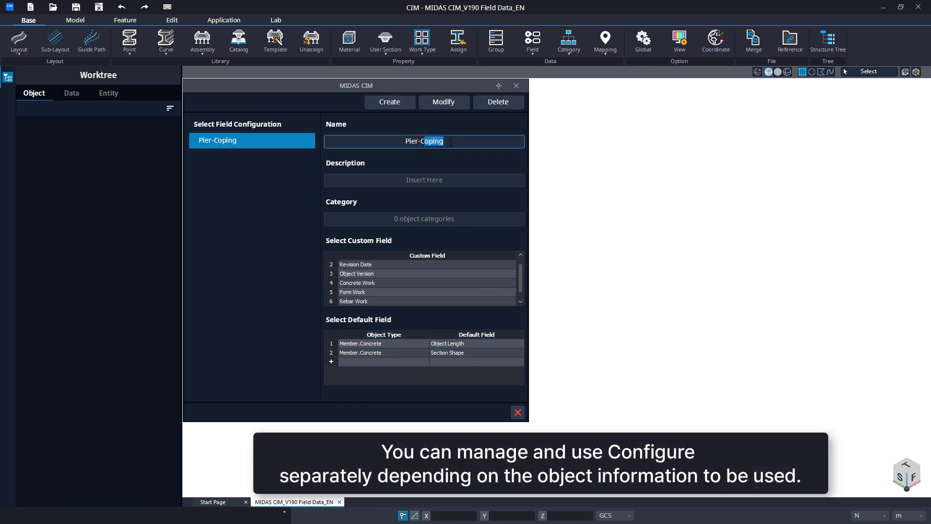
type("Column")
left_click(402, 106)
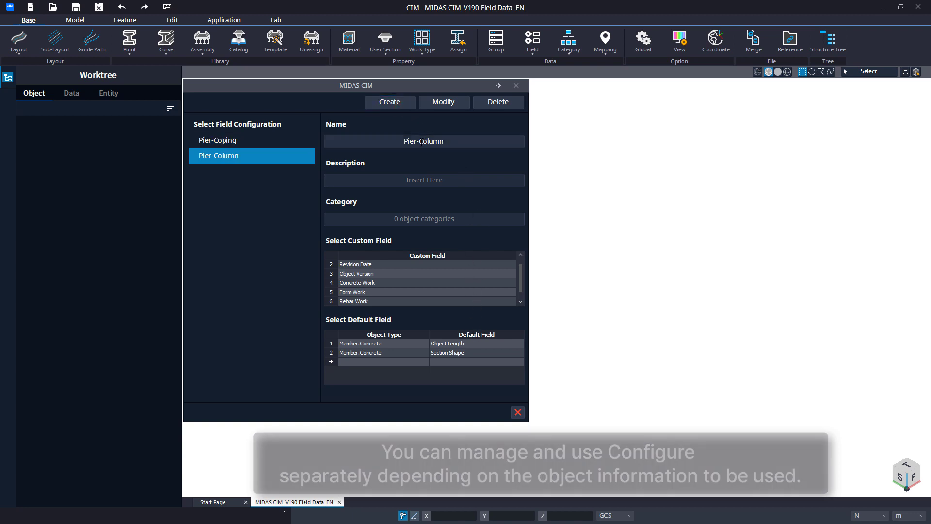
double_click(422, 141)
type("Foundation")
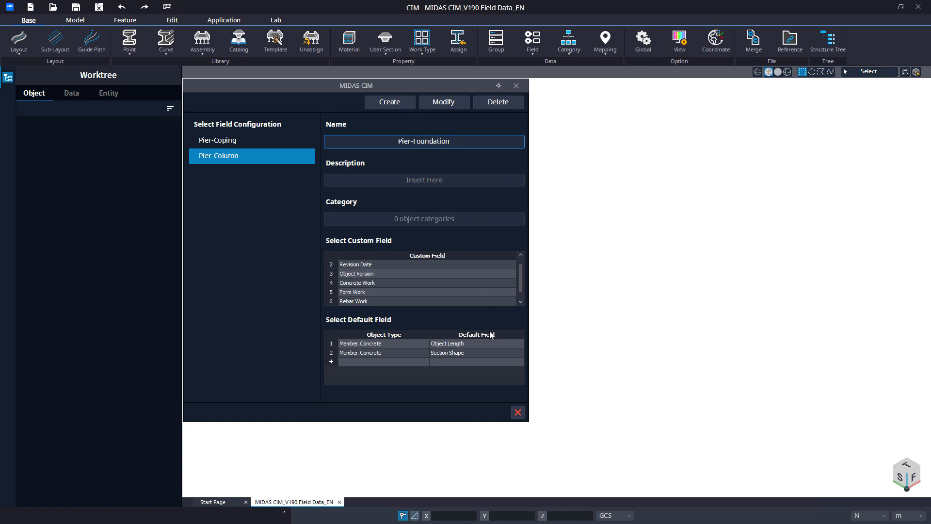
left_click(402, 103)
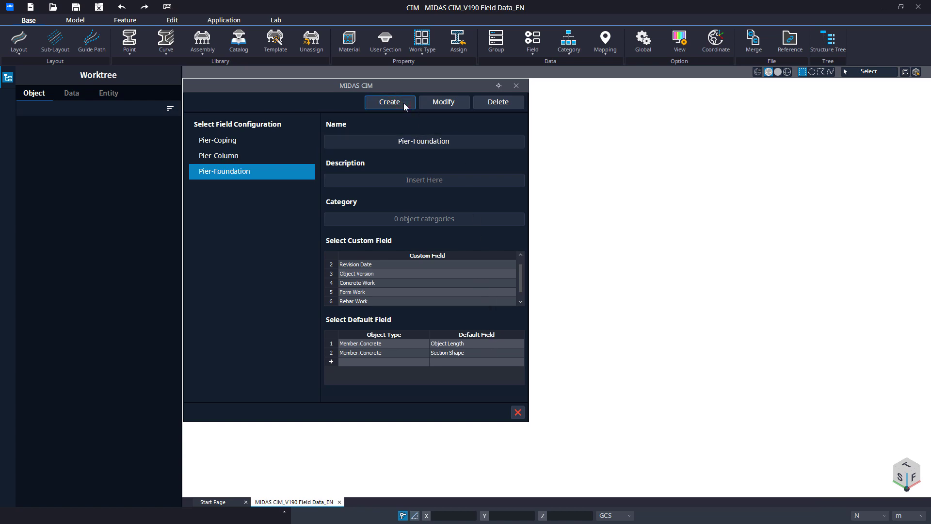
left_click(518, 411)
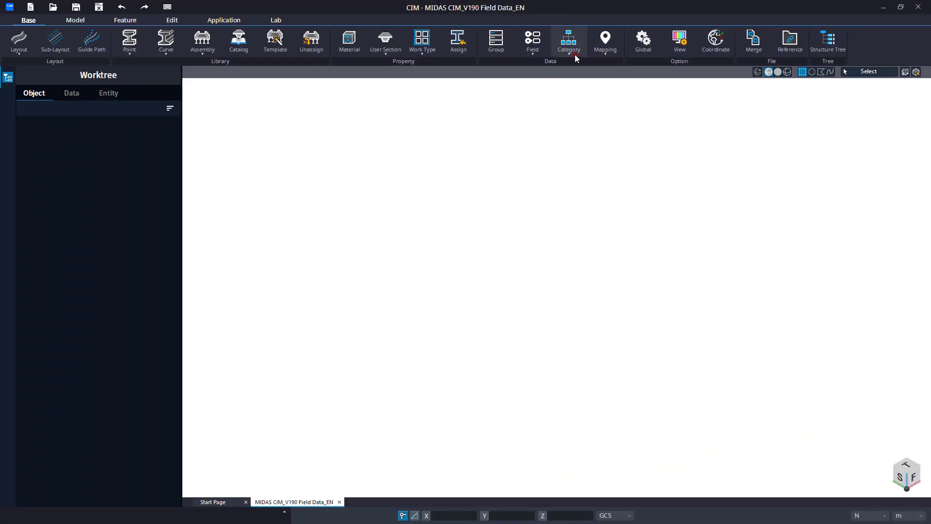
Add a Member.Concrete object category named Pier-Coping that uses the Pier-Coping field configuration.
left_click(575, 54)
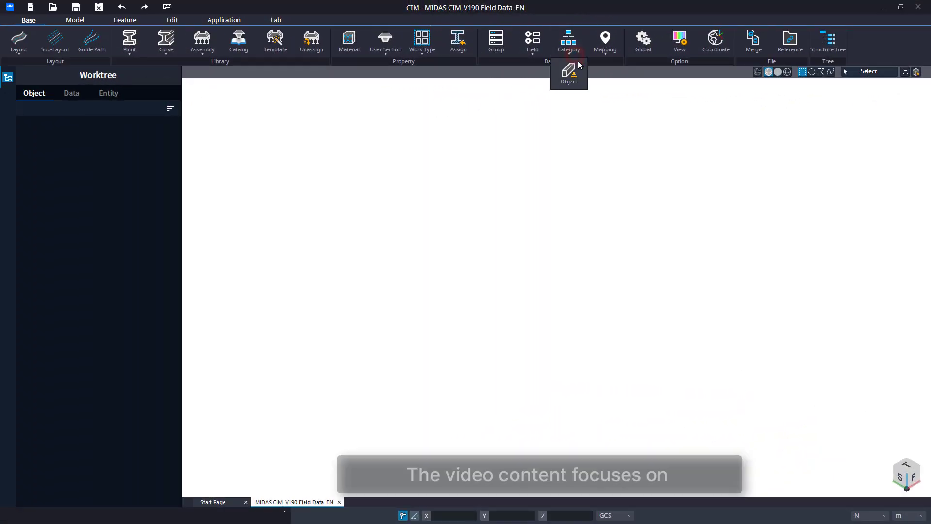
left_click(579, 80)
left_click(479, 119)
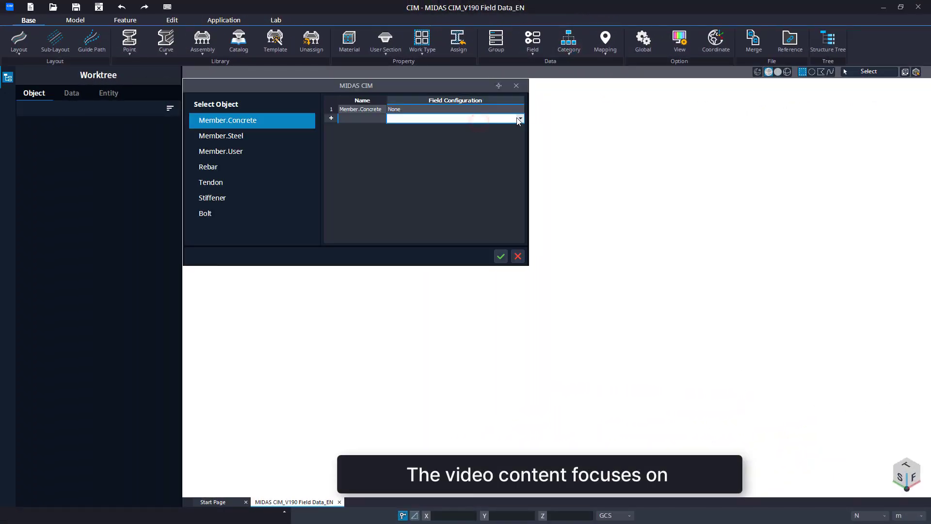
left_click(478, 120)
left_click(436, 134)
left_click(359, 121)
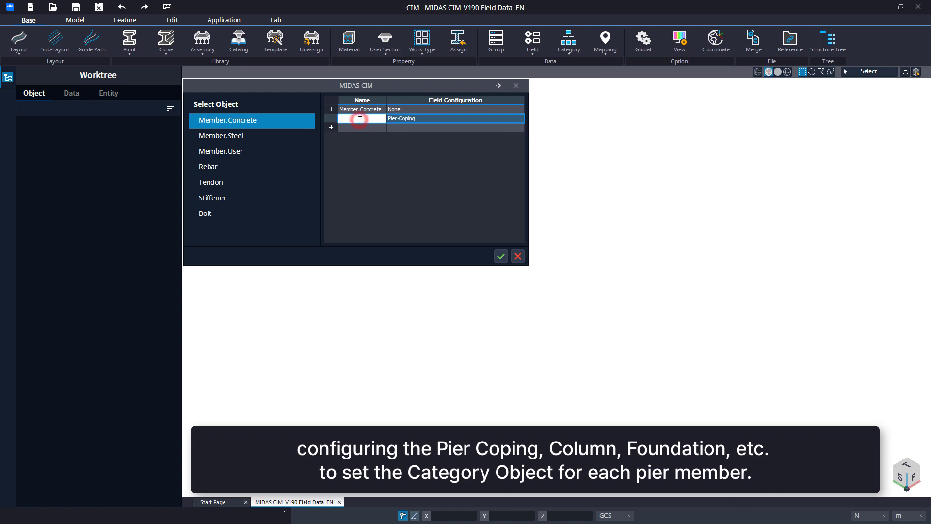
type("Pier-Coping")
key("Return")
Add a Member.Concrete object category named Pier-Column that uses the Pier-Column field configuration.
left_click(508, 128)
left_click(520, 128)
left_click(506, 150)
left_click(365, 128)
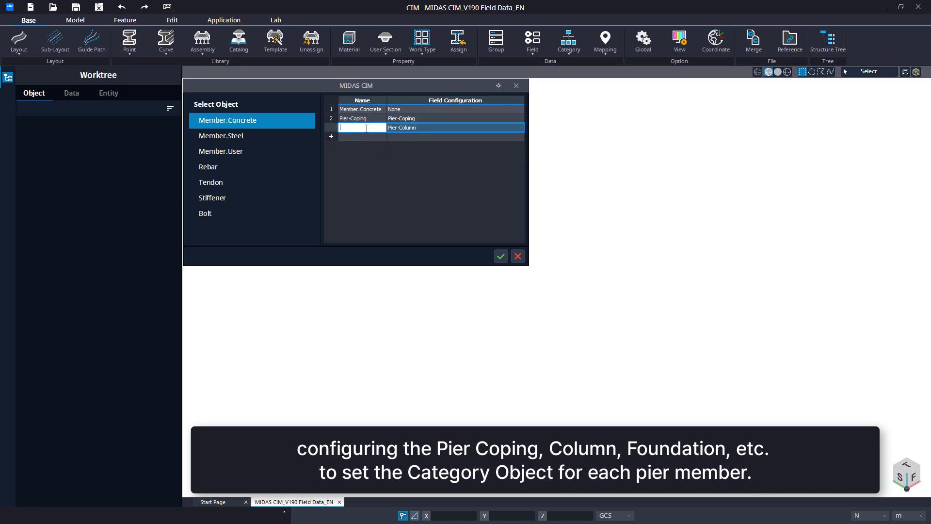
type("Pier-Column")
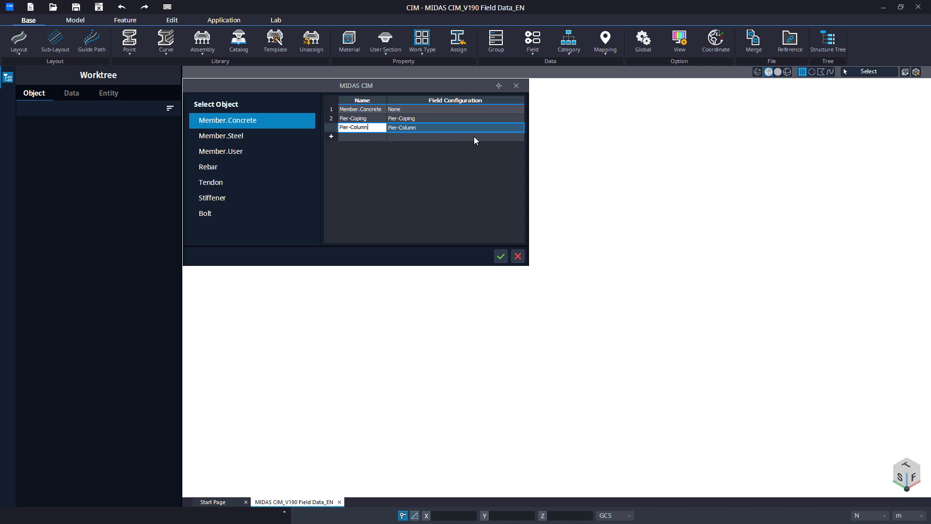
Add a Member.Concrete object category named Pier-Foundation with the Pier-Foundation field configuration and apply the object categories.
left_click(474, 136)
left_click(520, 137)
left_click(517, 165)
left_click(362, 136)
type("Pier-Coping")
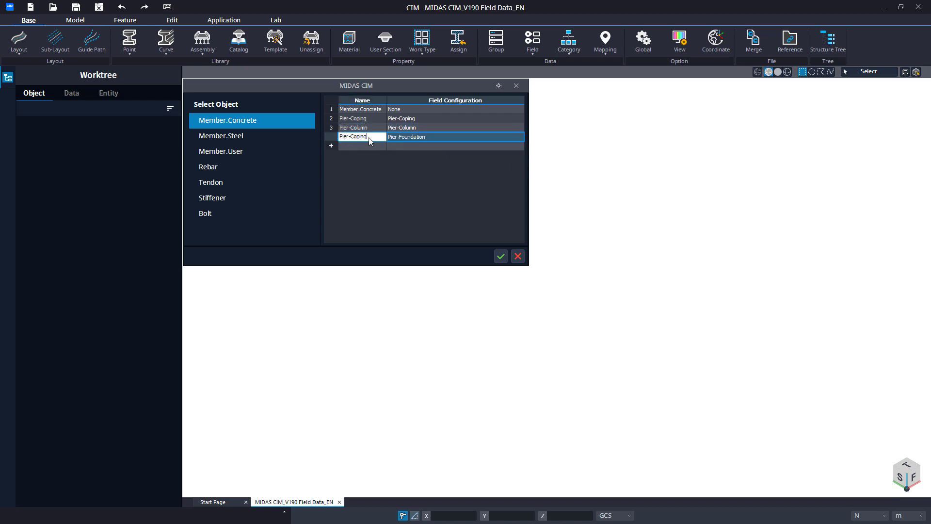
type("Foundatio")
left_click(501, 256)
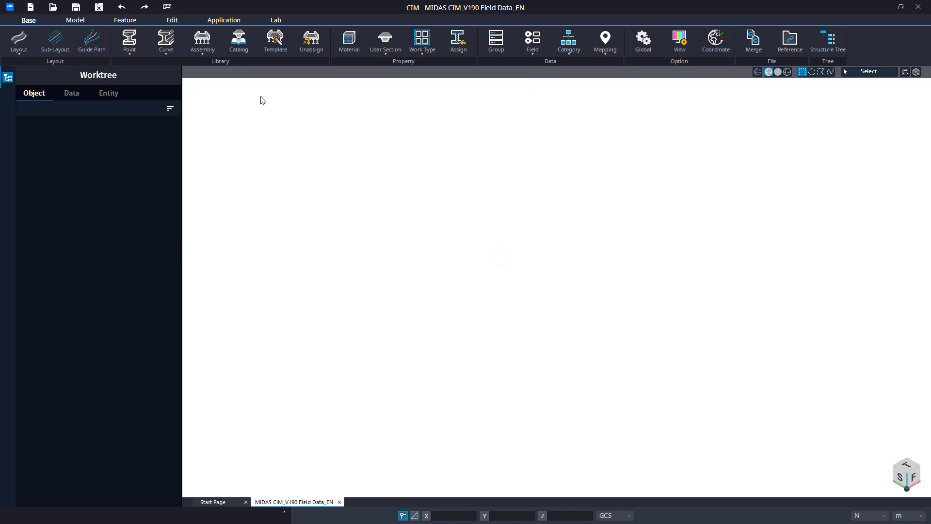
Map the Pier-Column category to IfcColumn in the IFC mapping, and apply it after reviewing the data group and default data mappings.
left_click(610, 57)
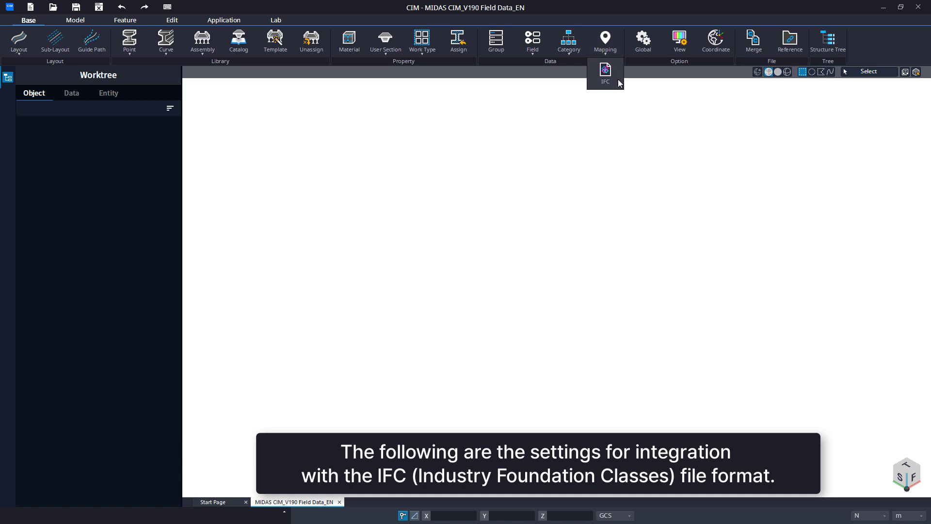
left_click(617, 80)
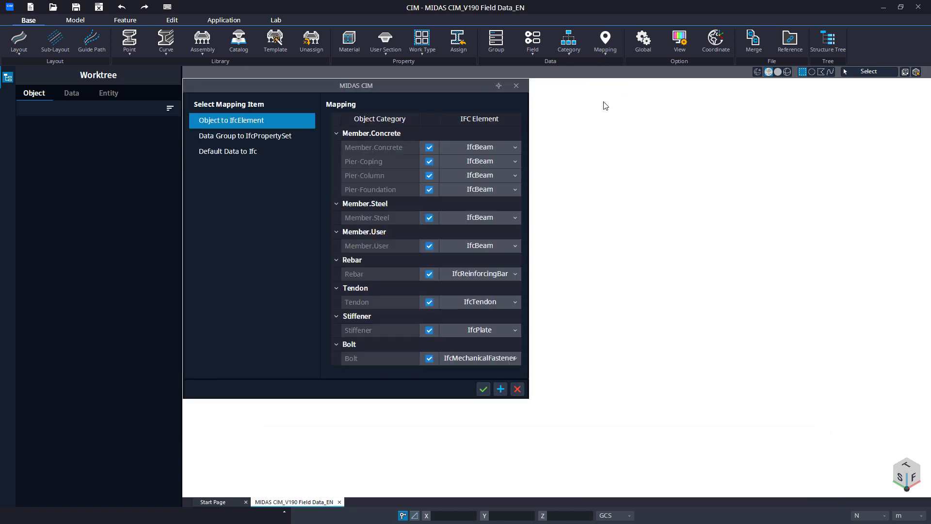
left_click(515, 174)
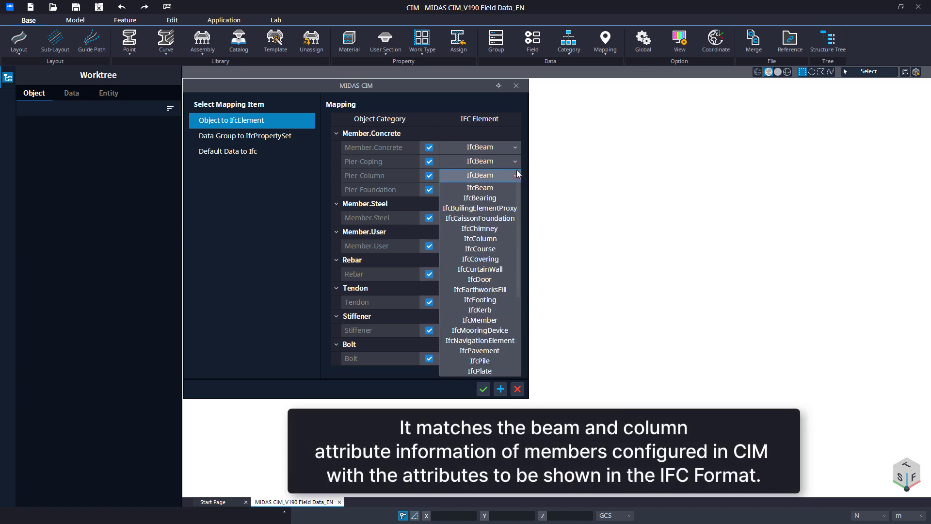
left_click(508, 237)
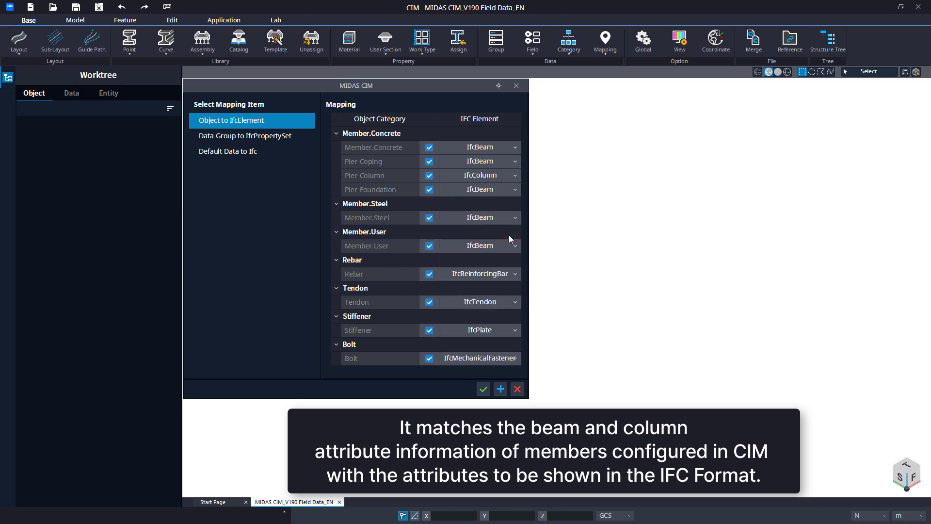
left_click(282, 138)
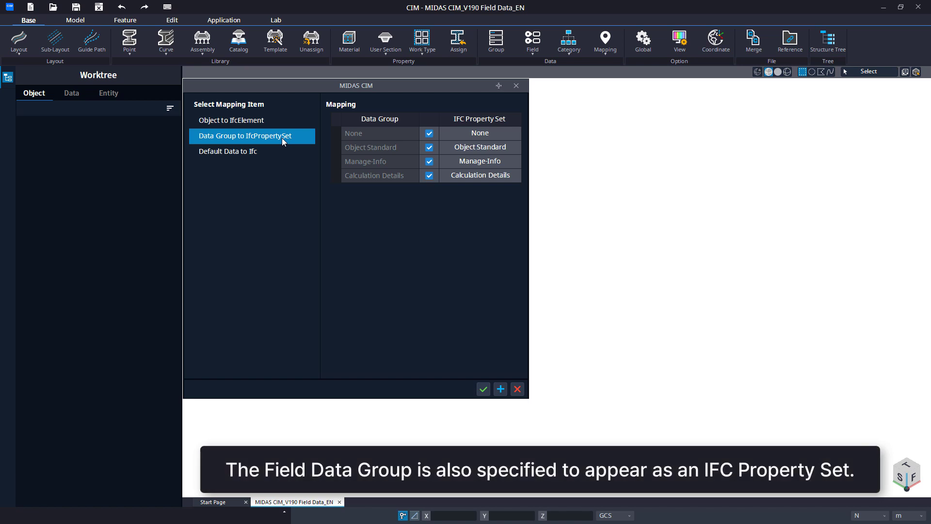
left_click(274, 151)
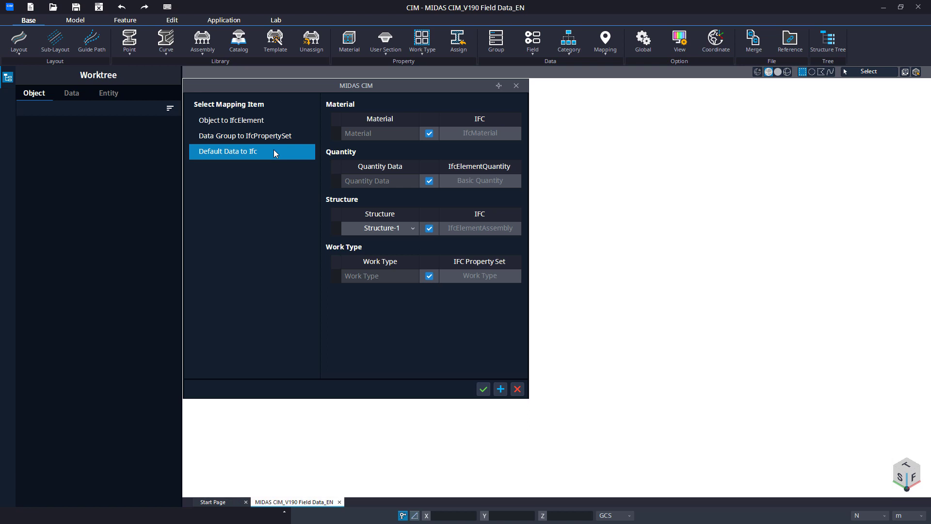
left_click(481, 387)
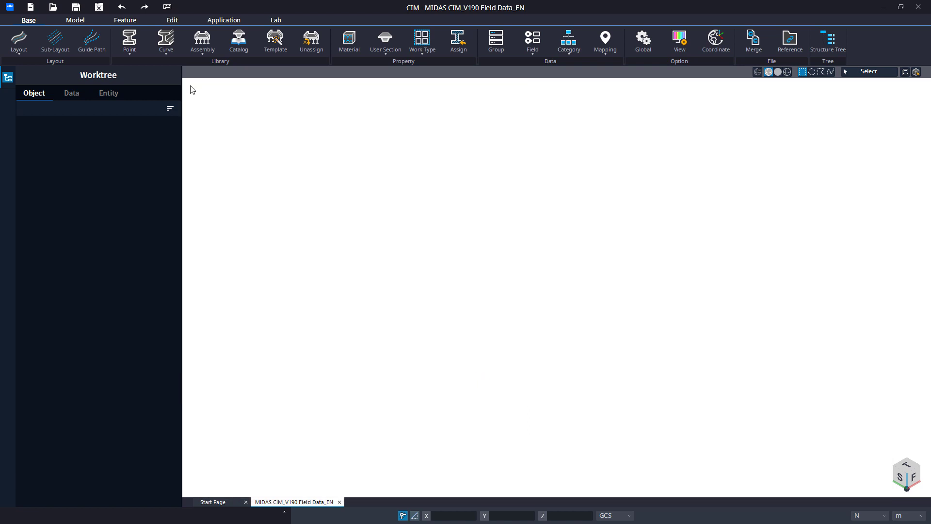
Import the point library file MC-PIER (Type-02) from the My Library folder.
left_click(135, 54)
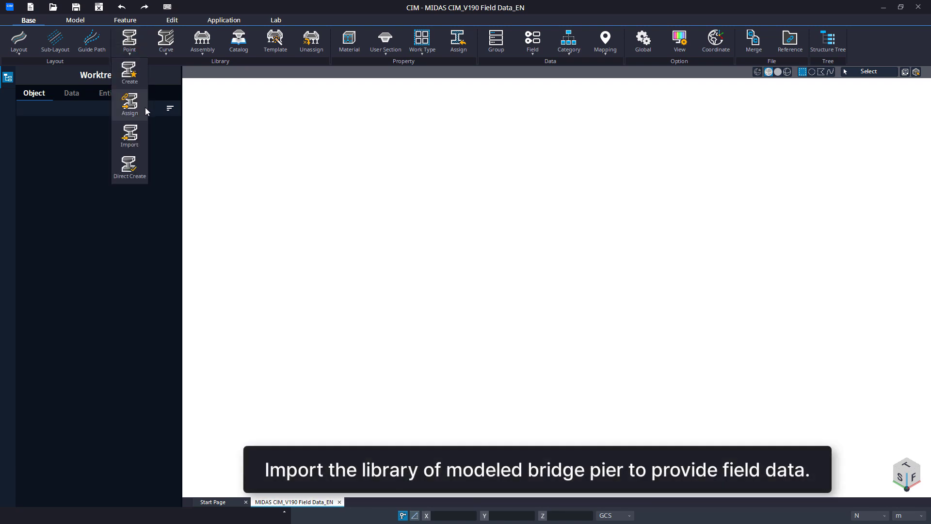
left_click(138, 129)
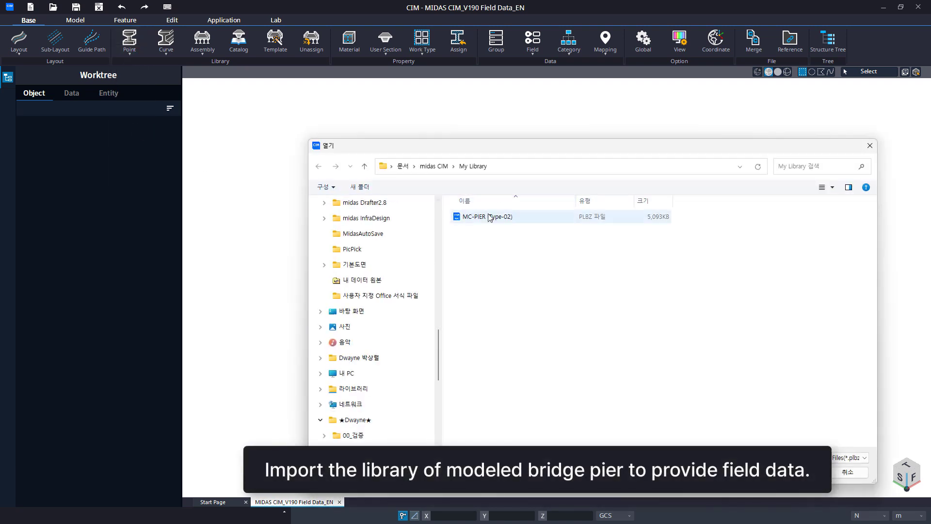
left_click(493, 216)
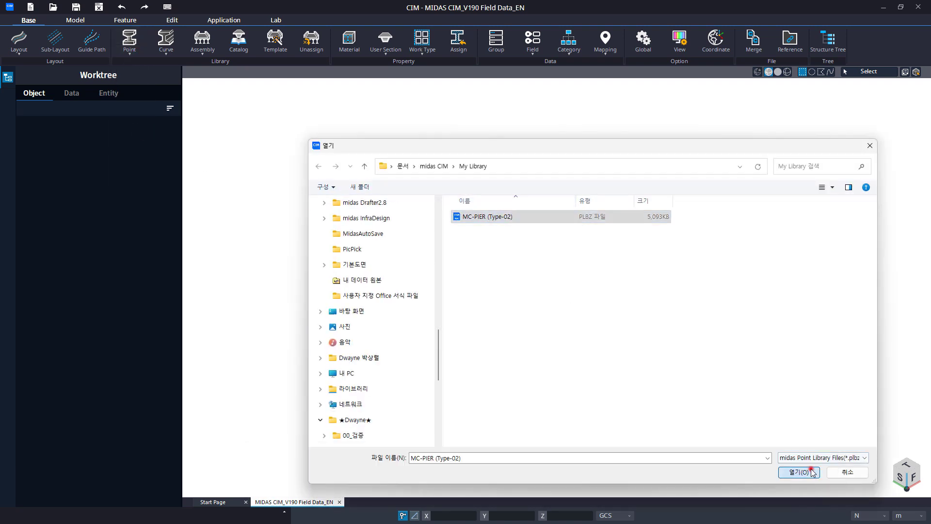
left_click(813, 471)
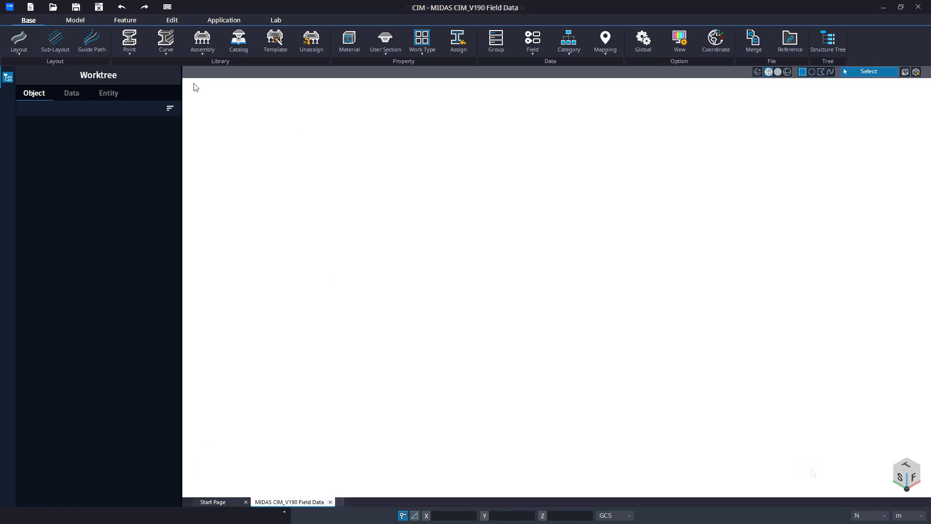
Open the imported MC-PIER (Type-02) point library for modification.
left_click(71, 94)
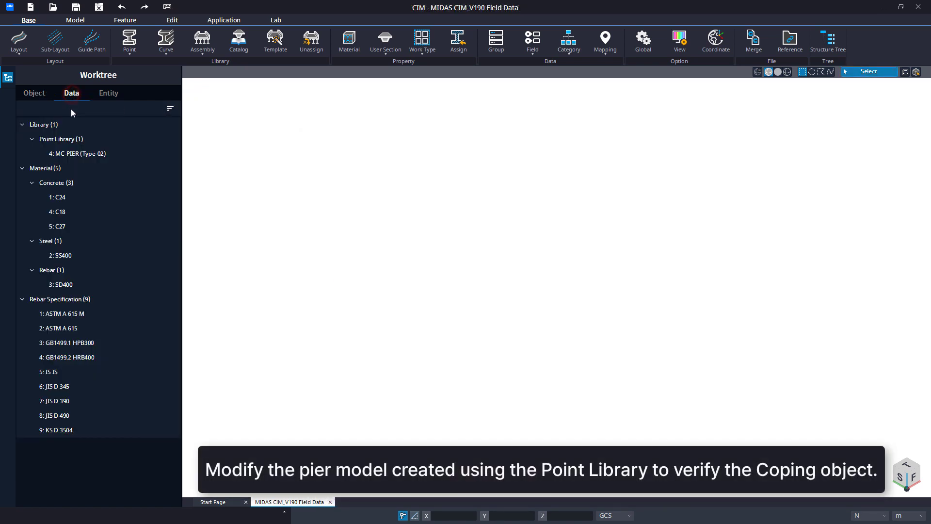
right_click(120, 151)
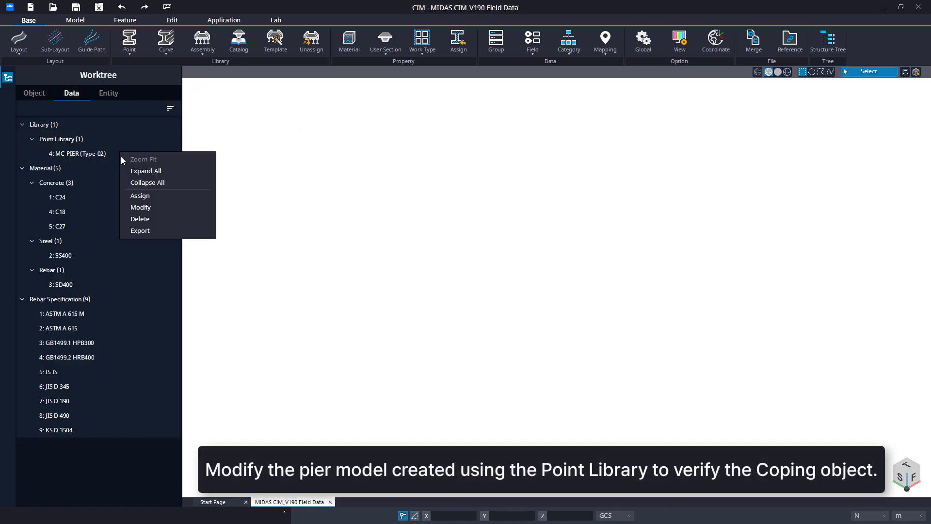
left_click(169, 207)
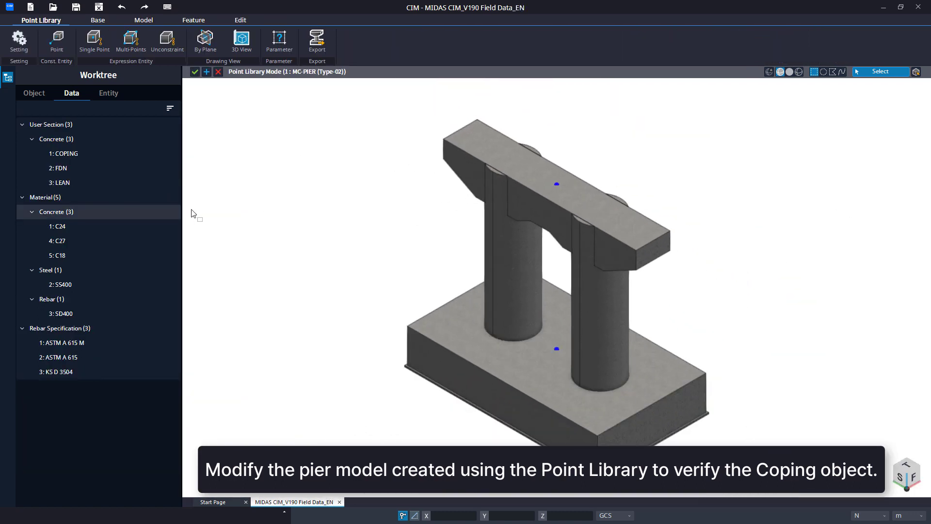
Assign the Pier-Coping category to the coping member on top of the pier and apply the change.
left_click(443, 142)
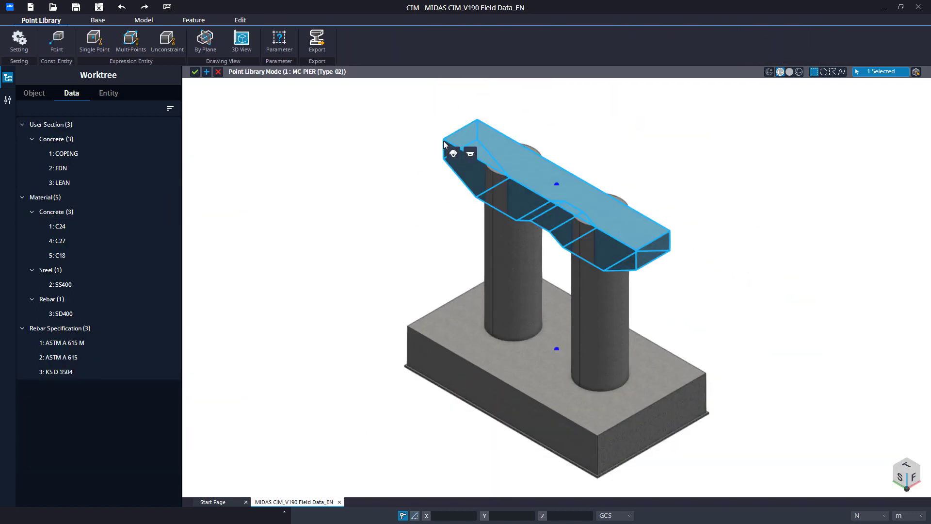
left_click(8, 100)
left_click(73, 93)
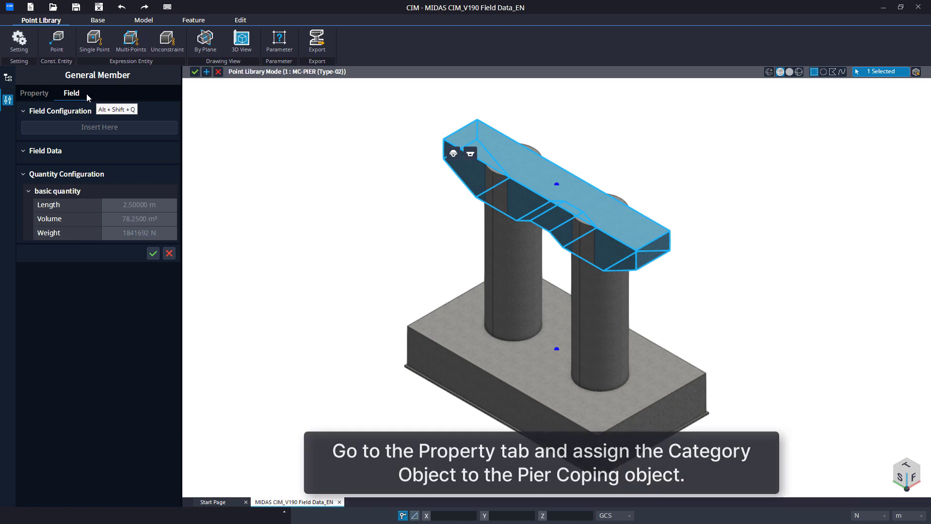
left_click(47, 97)
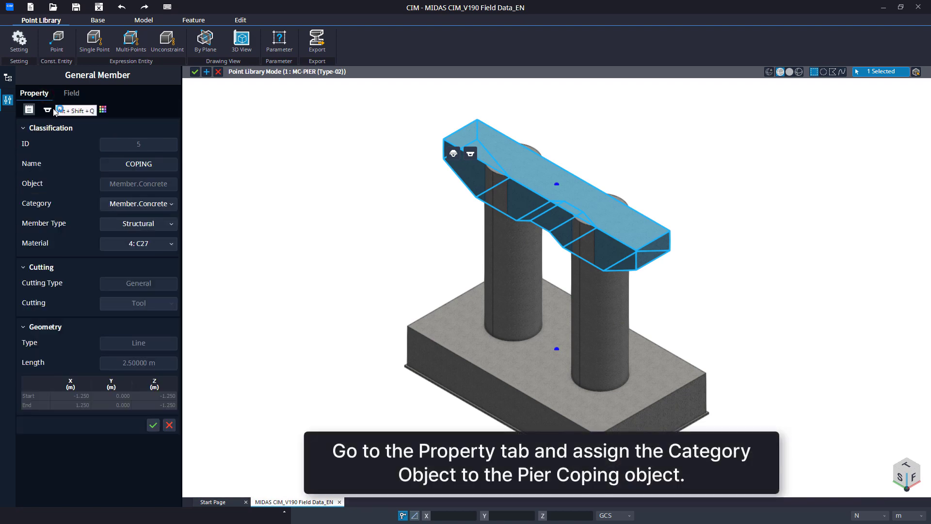
left_click(173, 204)
left_click(168, 225)
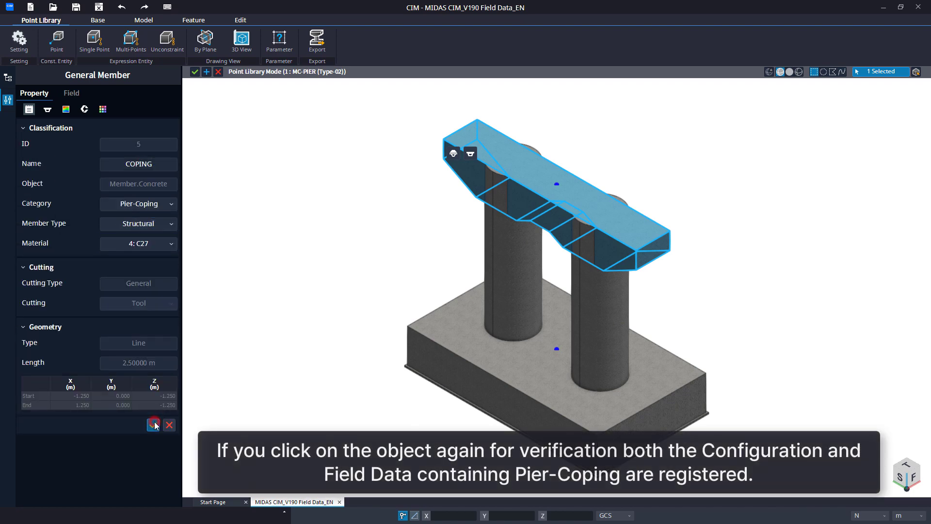
left_click(153, 425)
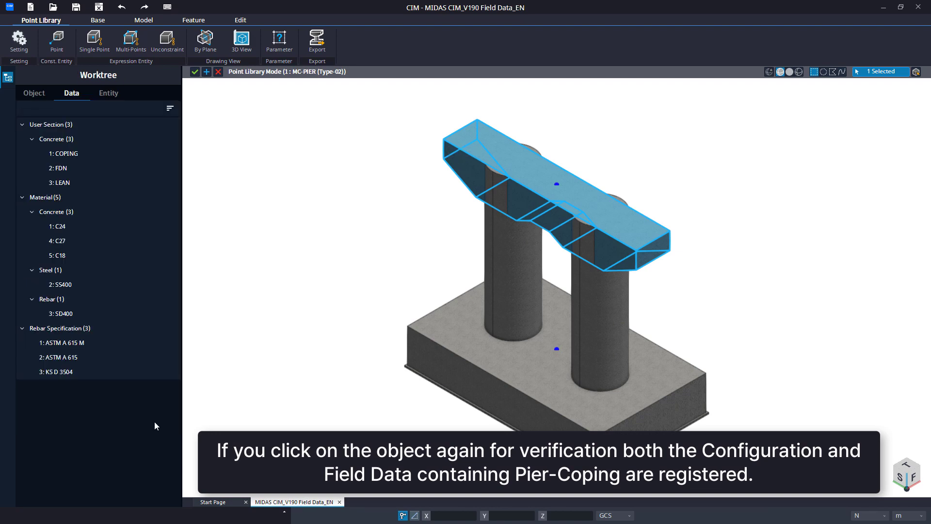
Check the coping member's field configuration, field data and category, and close its properties without changes.
left_click(447, 144)
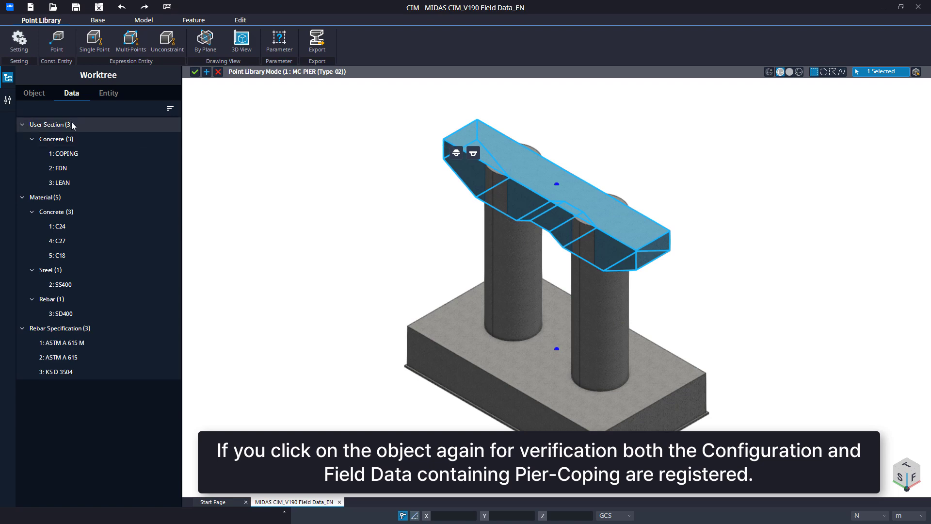
left_click(8, 100)
left_click(72, 93)
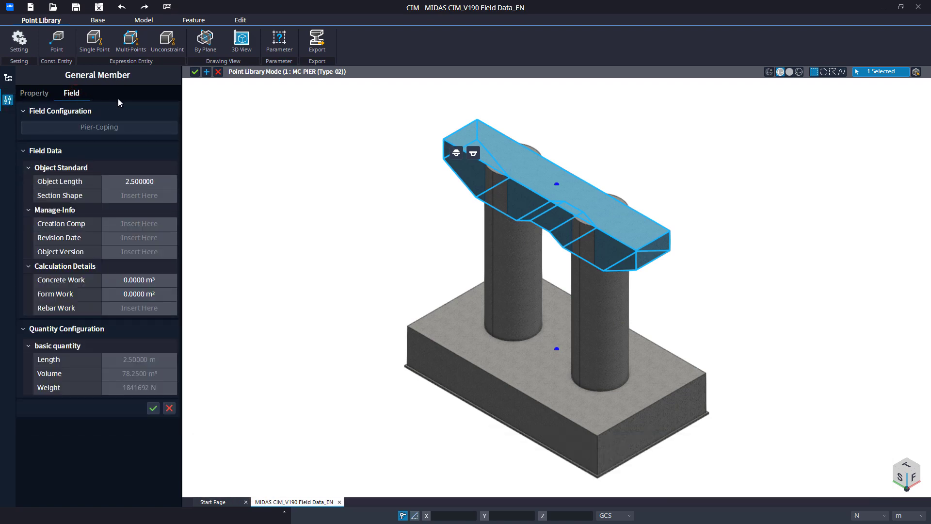
left_click(35, 93)
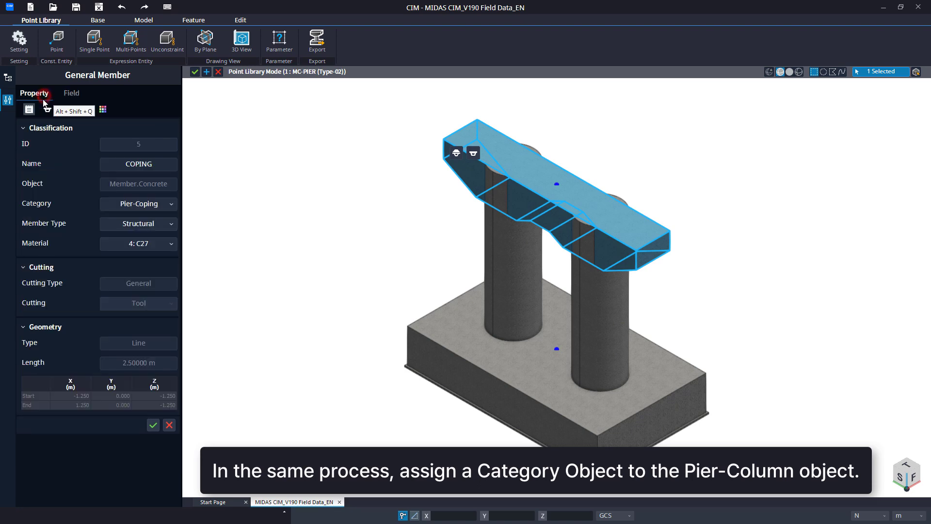
left_click(170, 425)
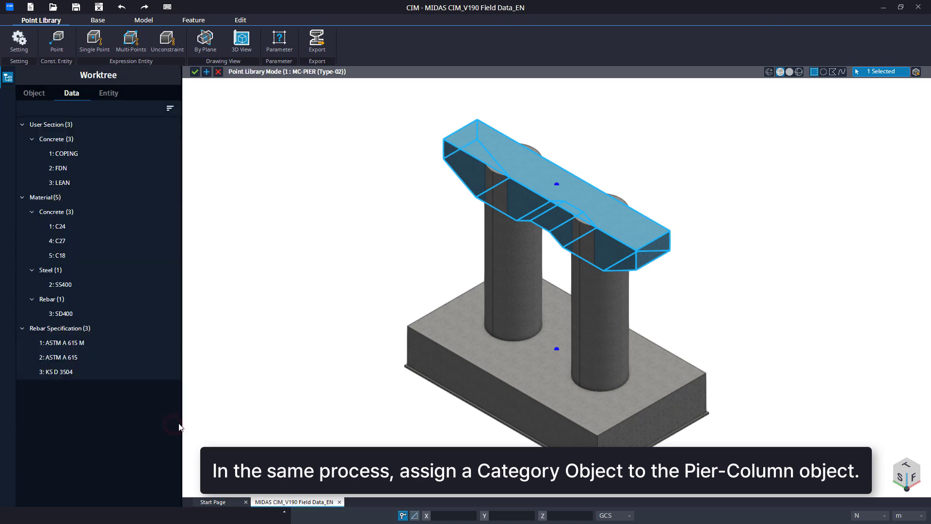
Assign the Pier-Column category to the pier's left column member and apply the change.
left_click(495, 176)
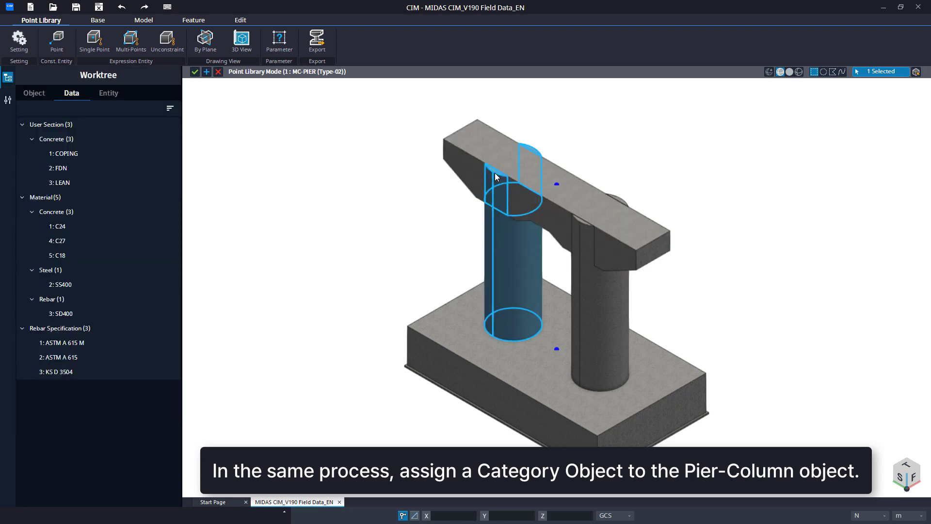
left_click(8, 100)
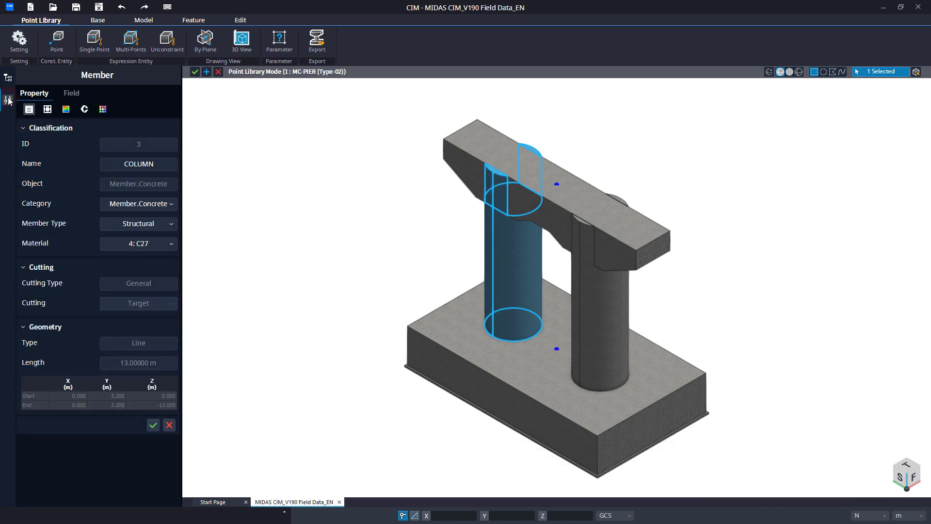
left_click(71, 93)
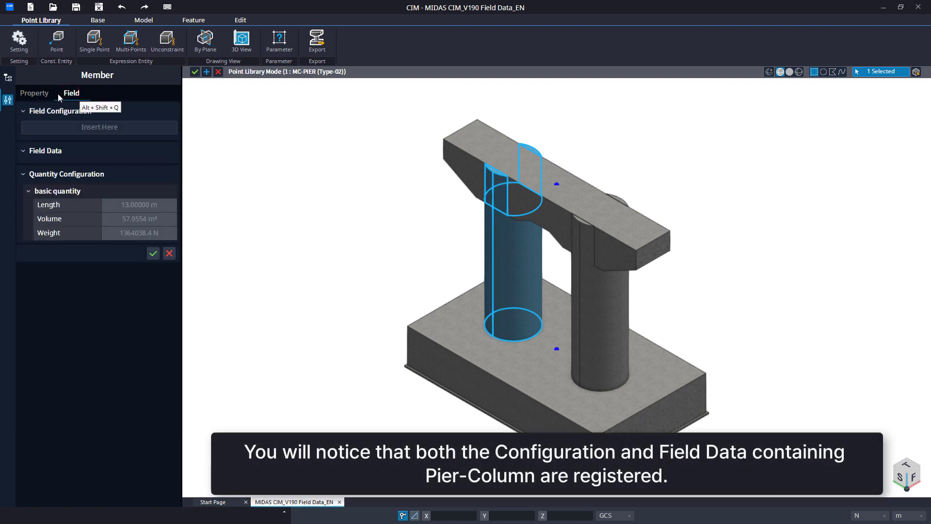
left_click(35, 94)
left_click(173, 204)
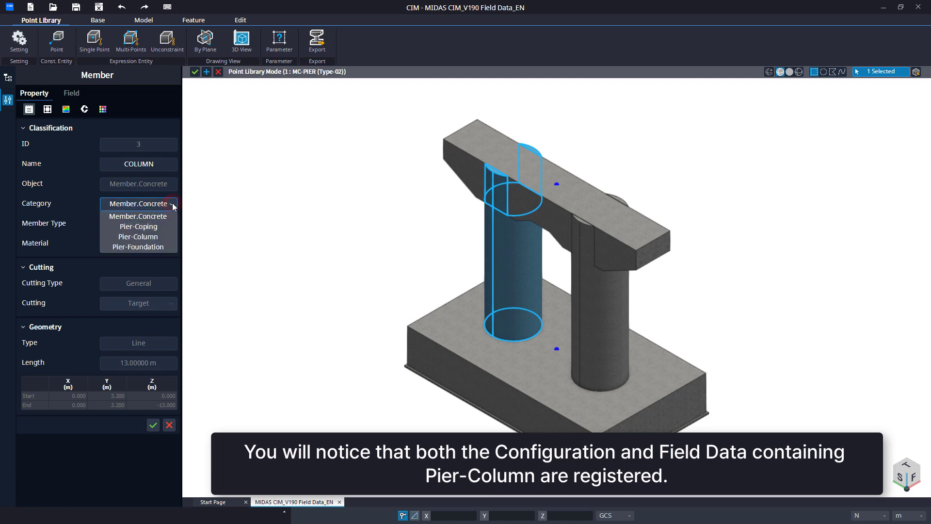
left_click(172, 238)
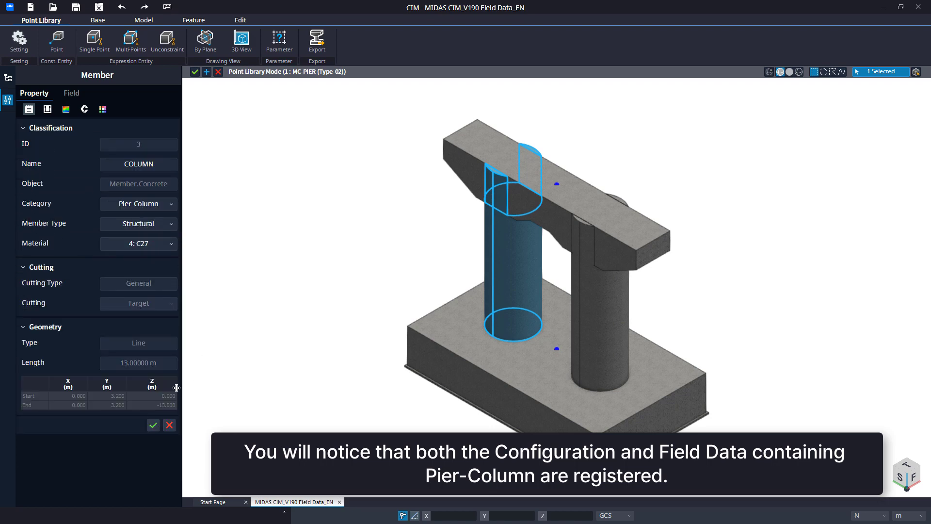
left_click(153, 425)
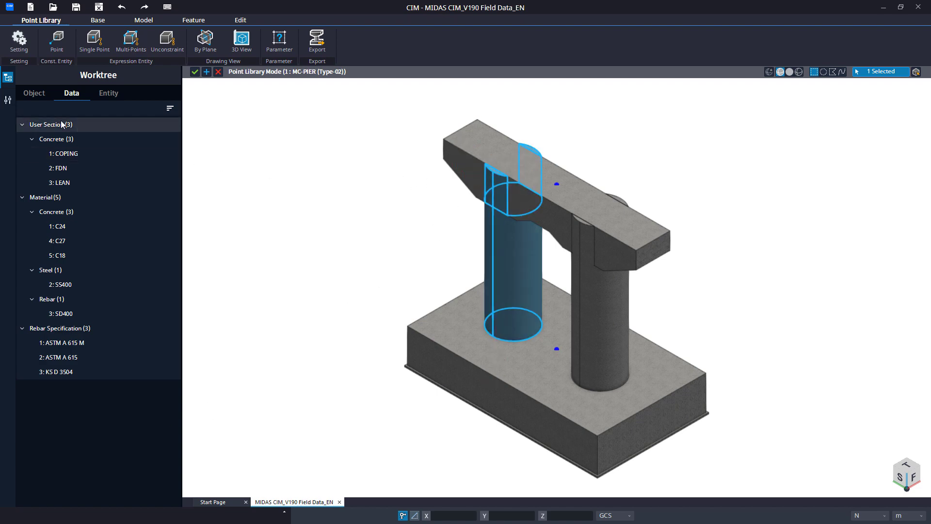
Check the left column's field configuration and field data, and close its properties without changes.
left_click(8, 100)
left_click(71, 93)
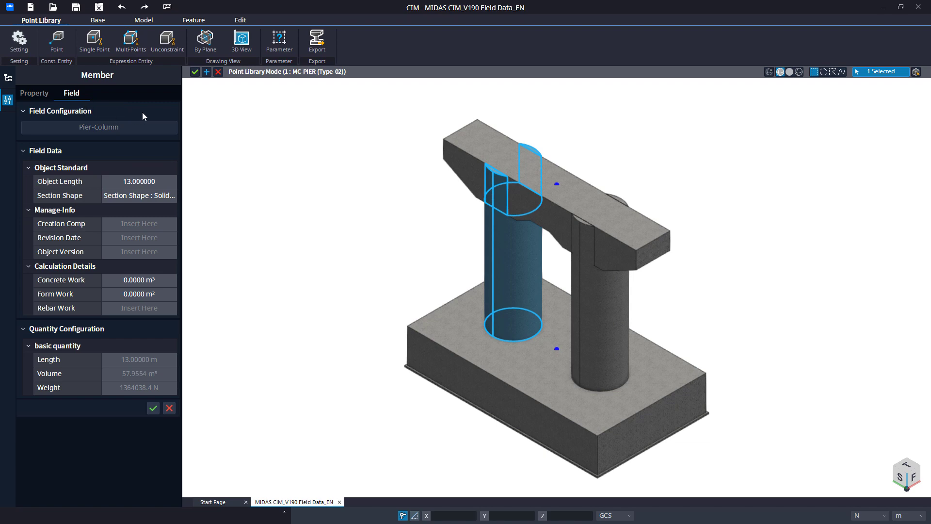
left_click(169, 408)
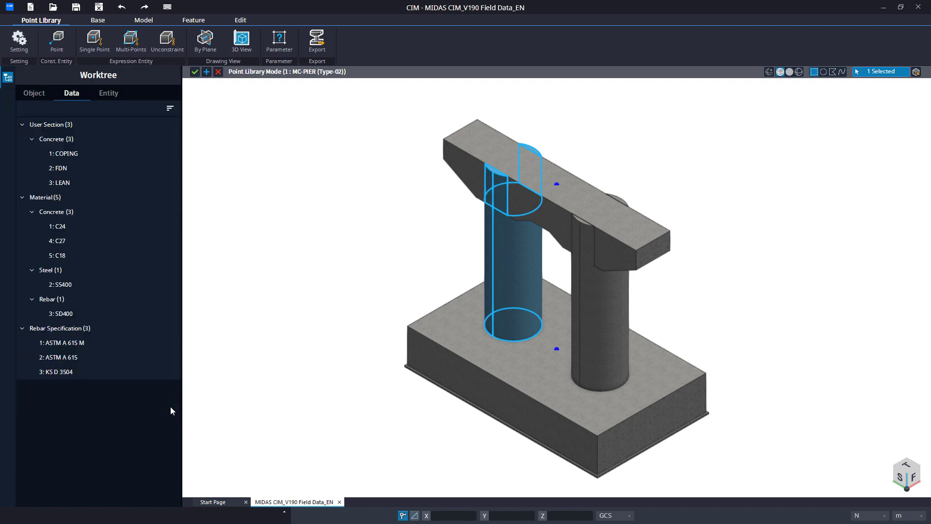
Fill in the coping's Manage-Info field data with Creation Comp MIDAS IT, Revision Date 2023. 12. 25 and Object Version DB V1.0.
left_click(442, 145)
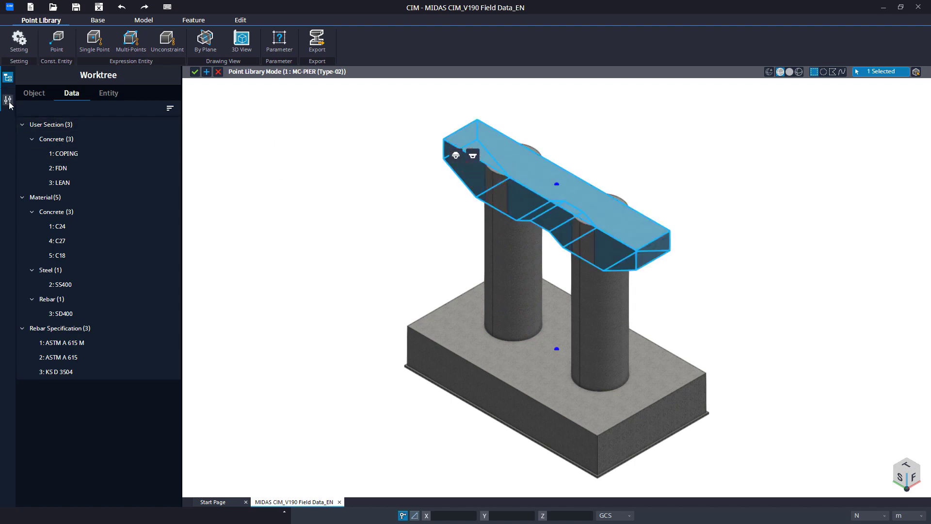
left_click(8, 101)
left_click(80, 95)
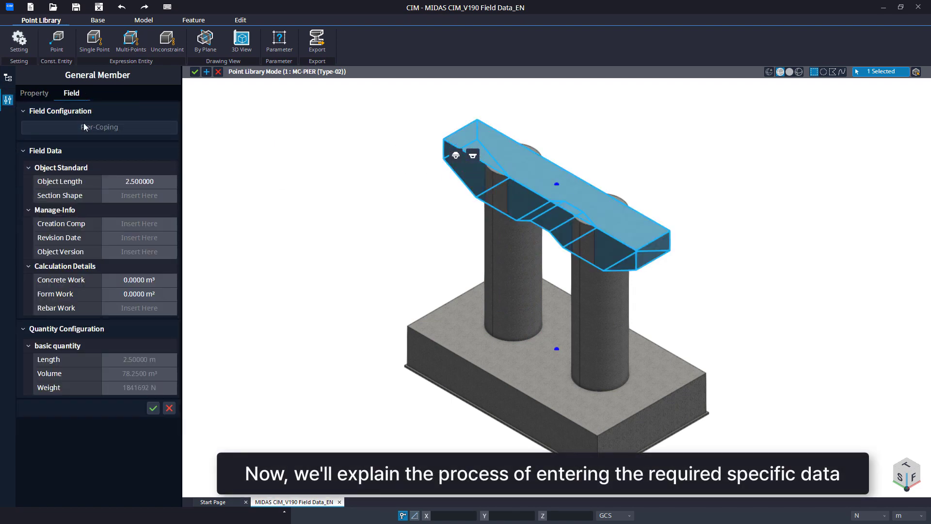
left_click(143, 226)
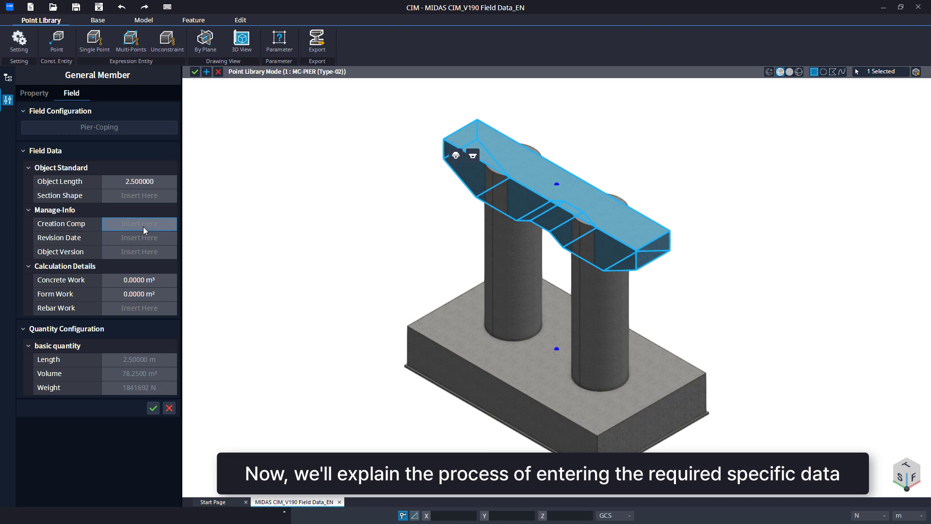
type("MIDAS IT")
left_click(143, 237)
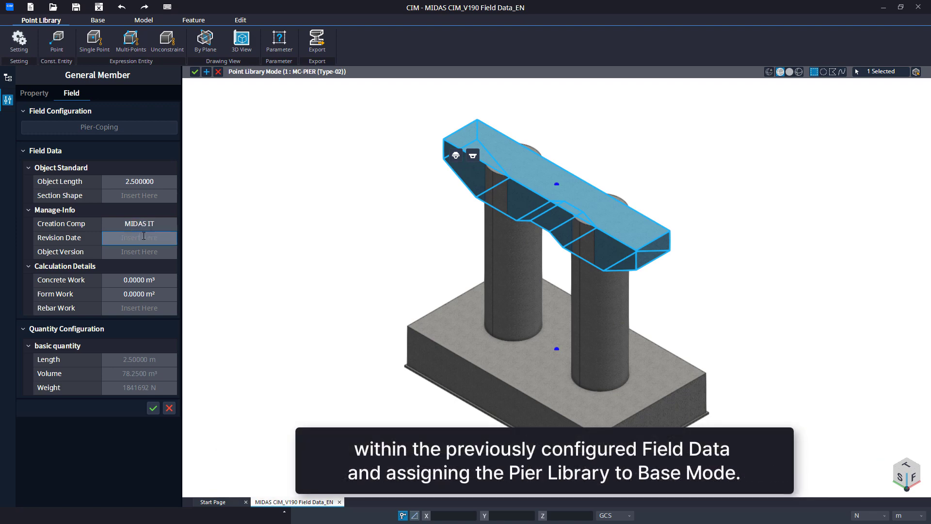
type("2023. 12. 25")
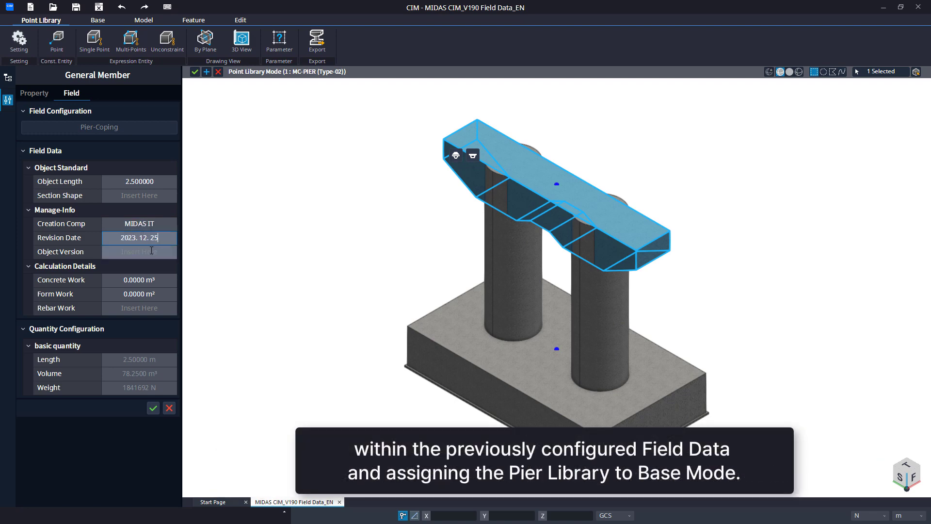
left_click(151, 250)
type("DB V1.0")
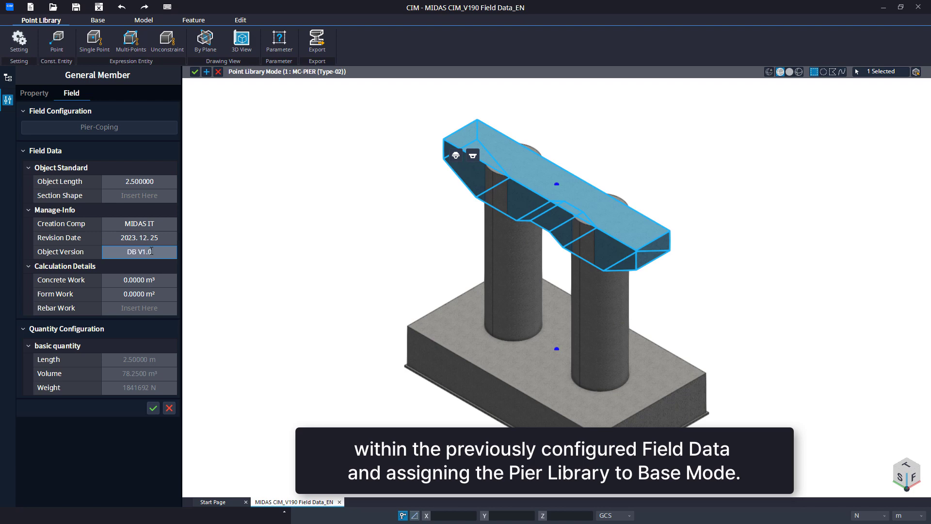
Set the coping's Concrete Work to 78.25 m³, Form Work to 94.45 m² and Rebar Work to 6.829 Ton, and finish editing the point library.
left_click(144, 280)
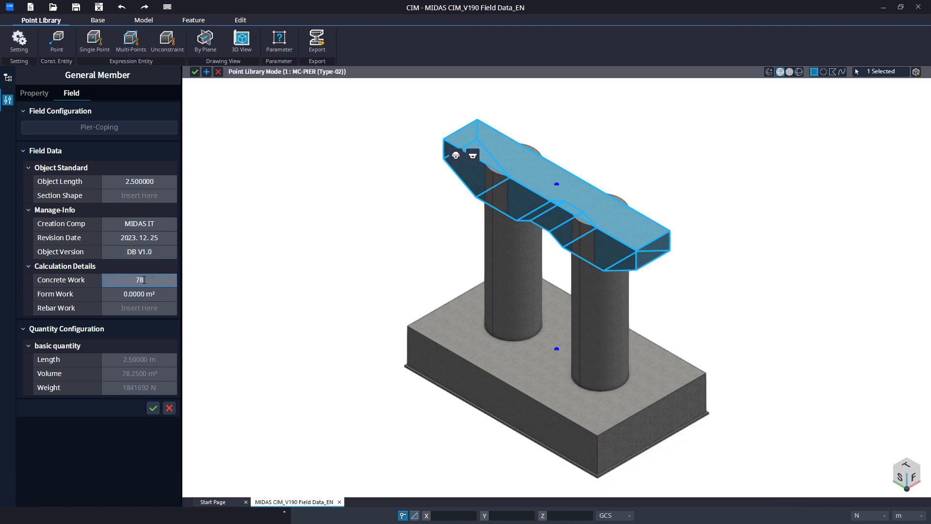
left_click(144, 294)
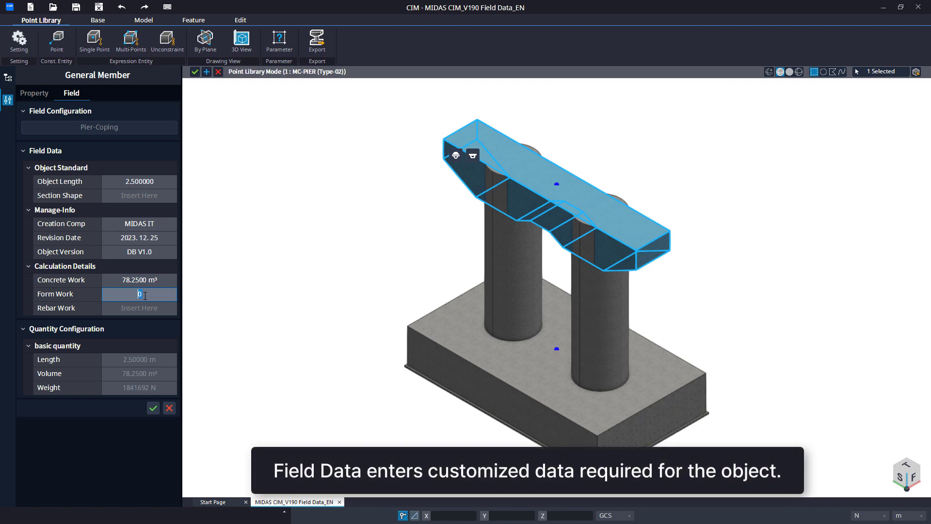
type("94.45")
key("Return")
left_click(144, 307)
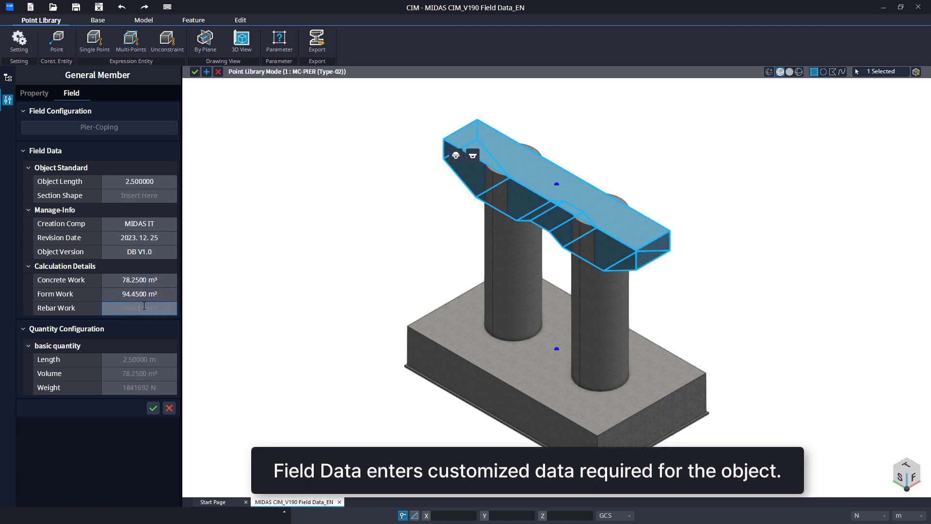
type("6.829 Ton")
left_click(151, 408)
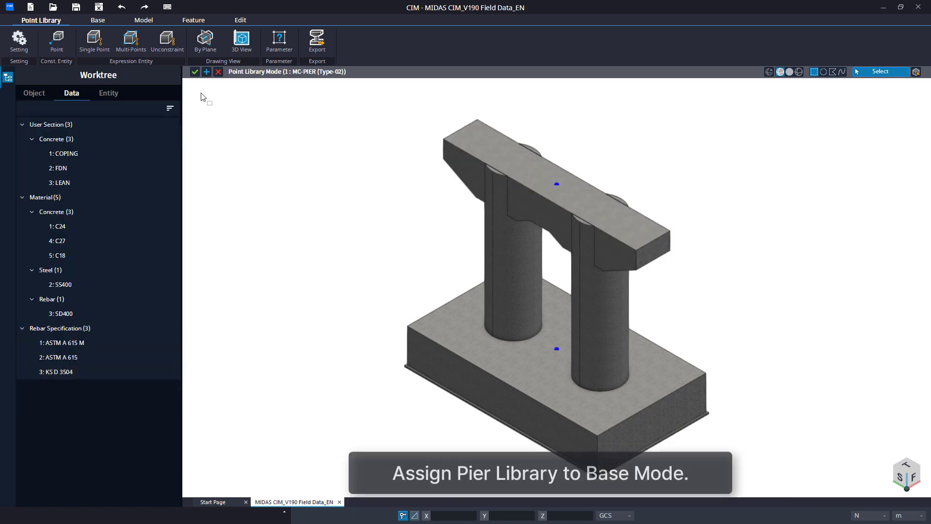
left_click(195, 71)
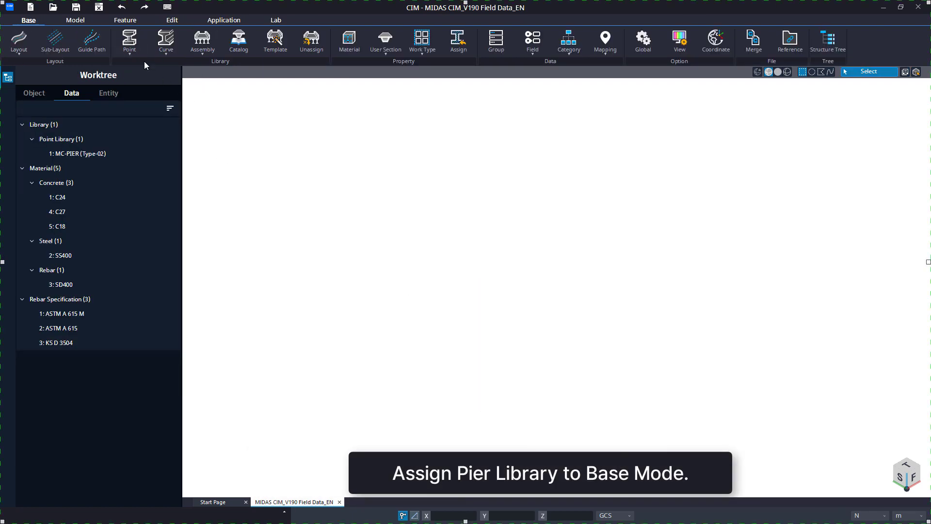
Assign the MC-PIER (Type-02) point library to the model at the origin, with the Pier level selected for Structure-1 matching.
left_click(137, 54)
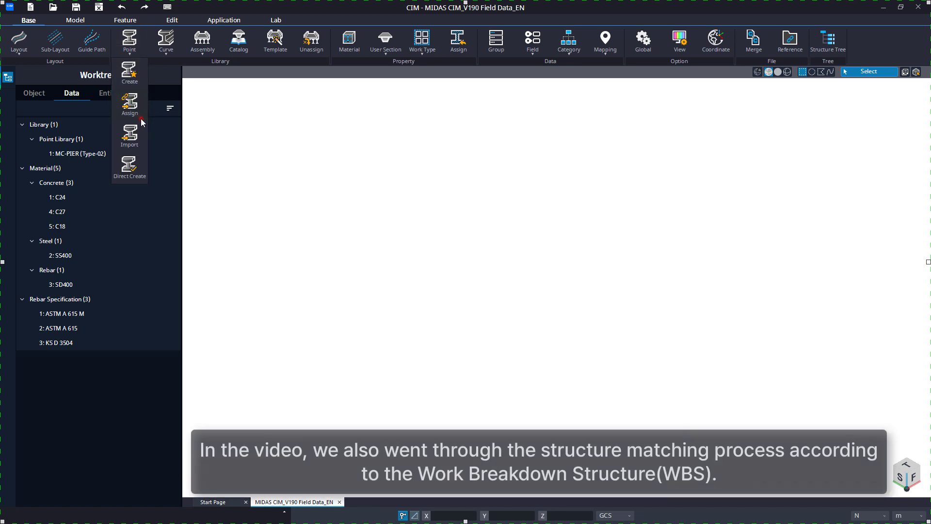
left_click(141, 118)
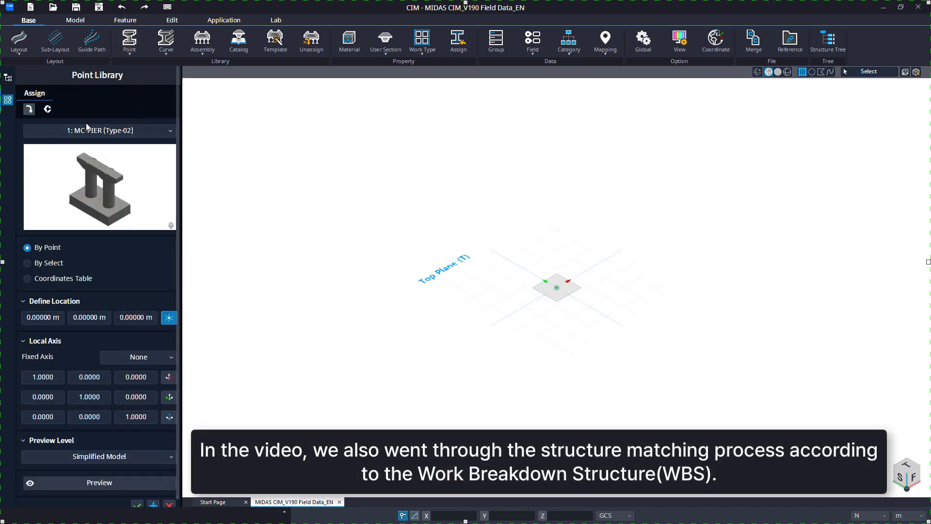
left_click(48, 109)
left_click(103, 189)
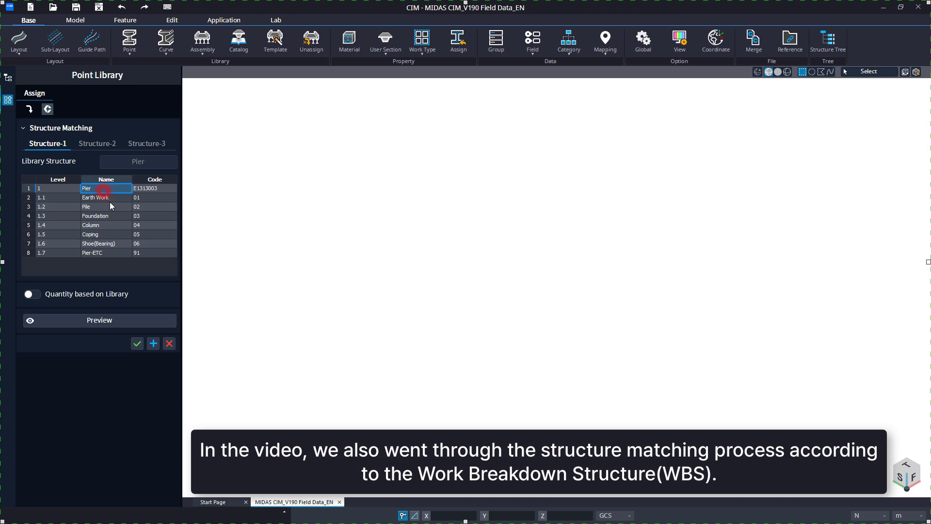
left_click(137, 343)
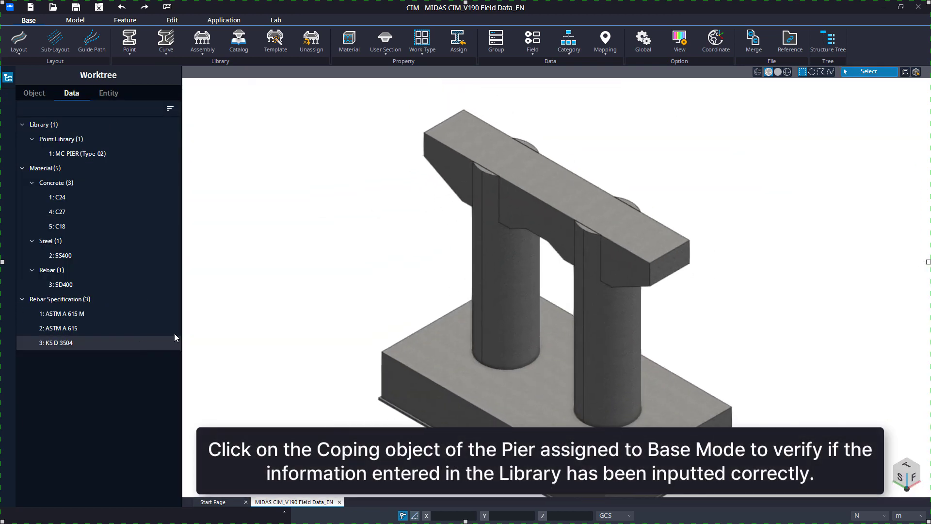
Check the category and field data of the placed pier's coping member, and close its properties.
left_click(445, 141)
left_click(445, 139)
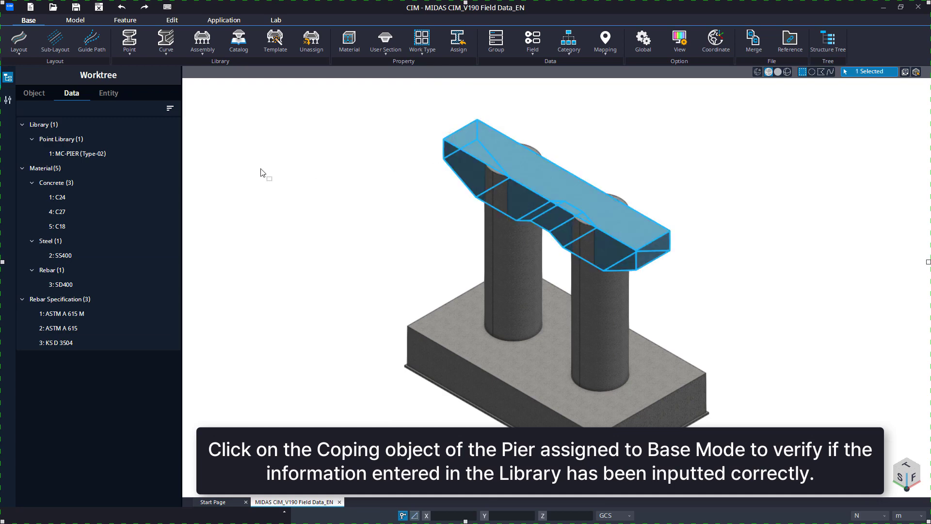
left_click(7, 100)
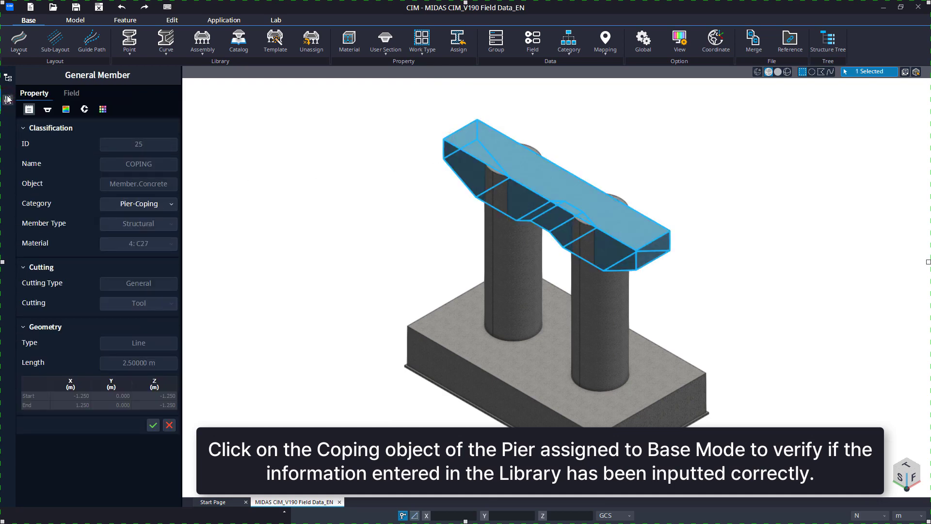
left_click(73, 93)
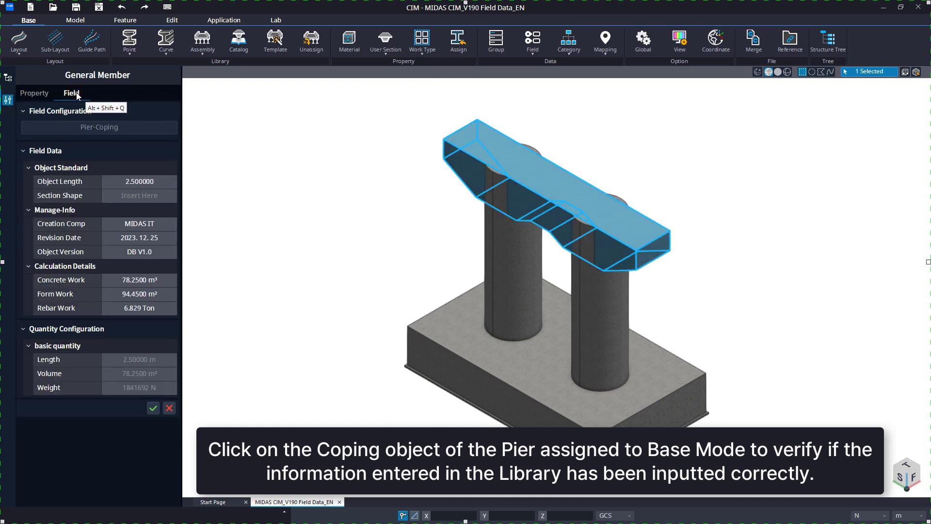
left_click(153, 408)
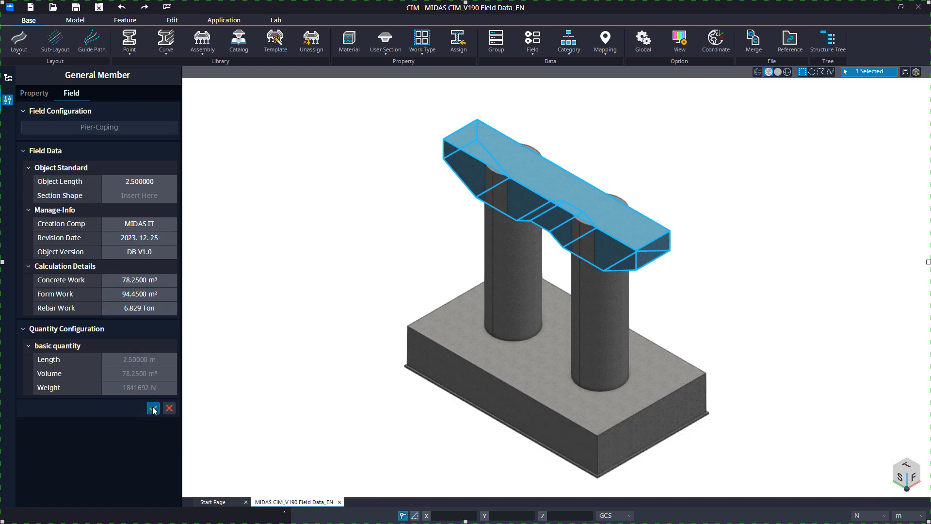
left_click(153, 408)
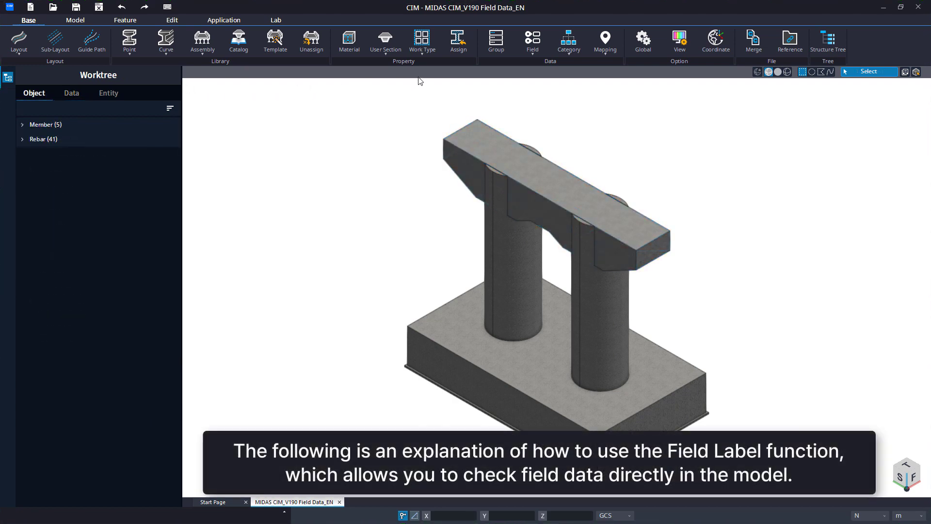
Show a Creation Company Name field label in the model using Default Field Label Style 01.
left_click(522, 51)
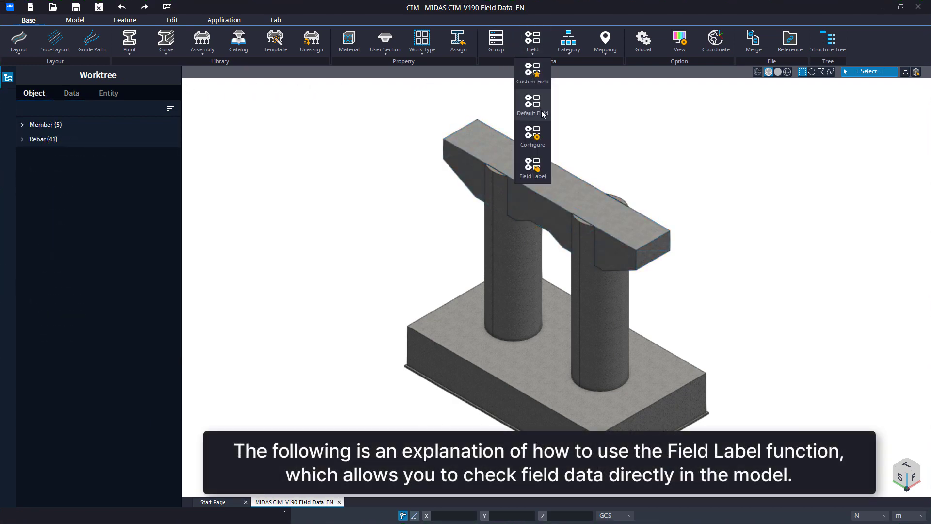
left_click(541, 161)
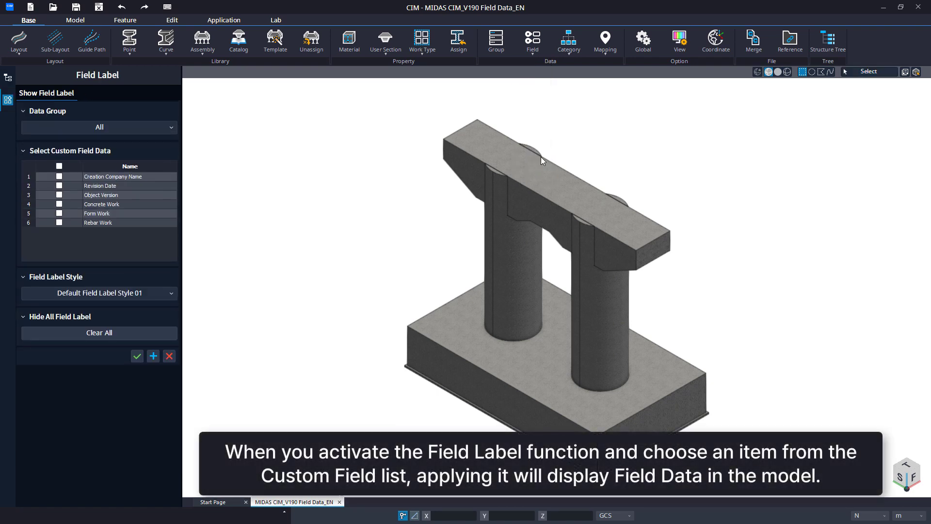
left_click(59, 176)
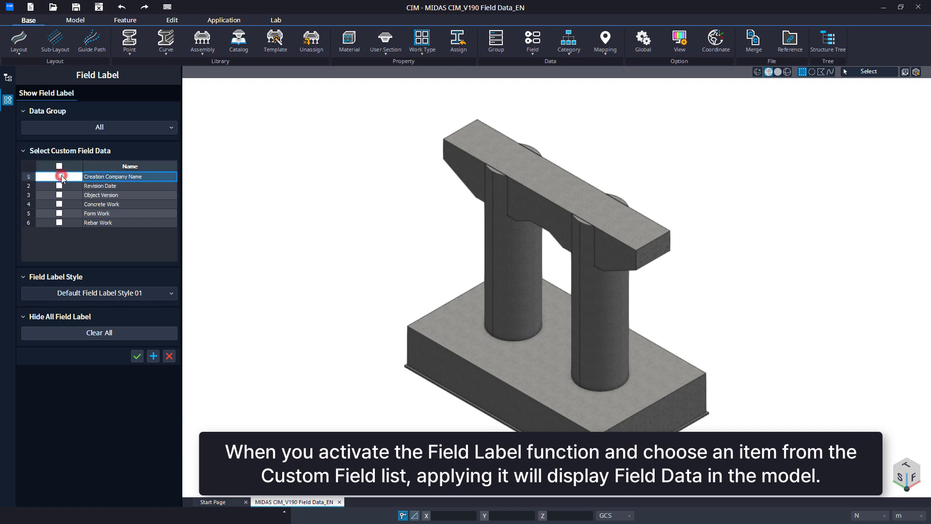
left_click(150, 356)
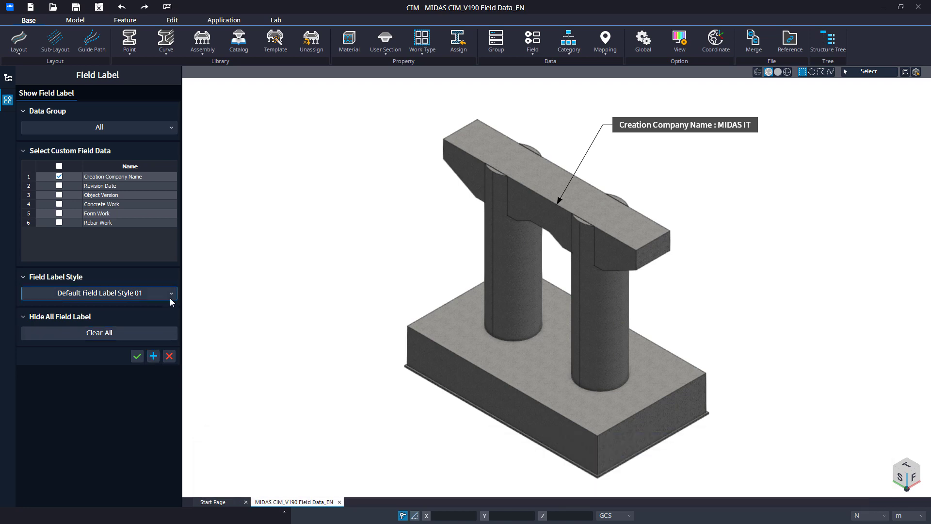
Change the displayed field label's style to Default Field Label Style 02.
left_click(171, 294)
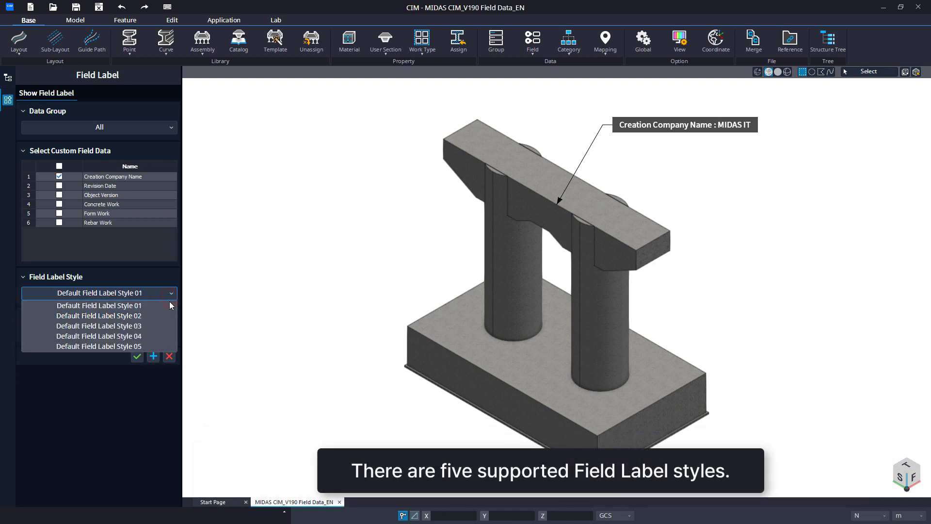
left_click(164, 316)
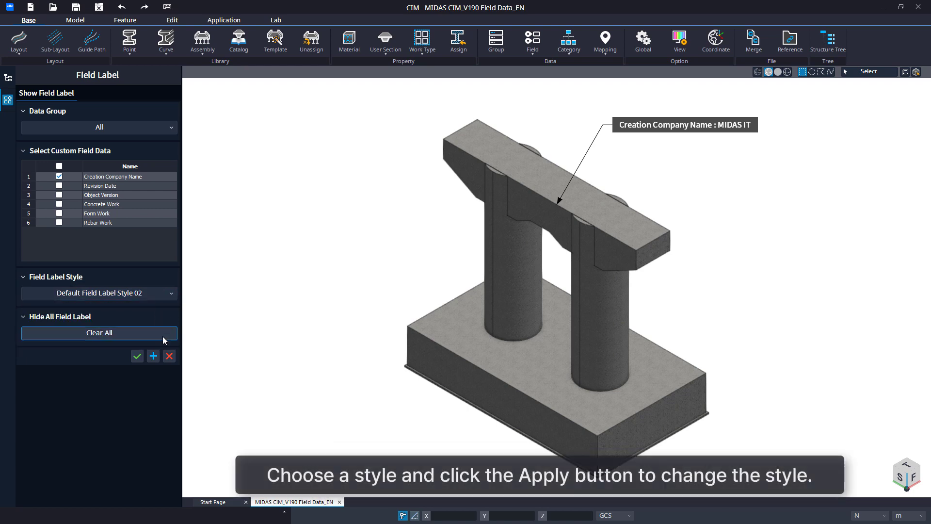
left_click(154, 356)
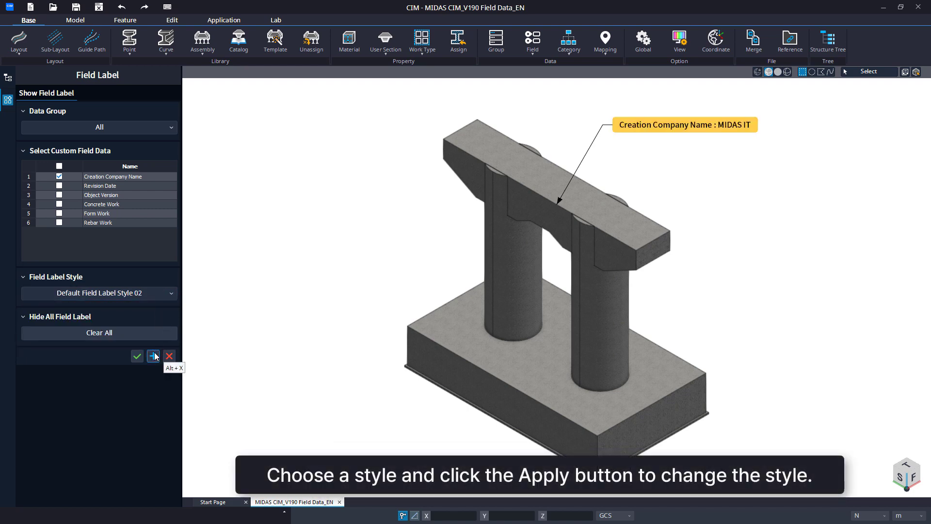
Change the displayed Creation Company Name label's style to Default Field Label Style 03.
left_click(173, 293)
left_click(163, 326)
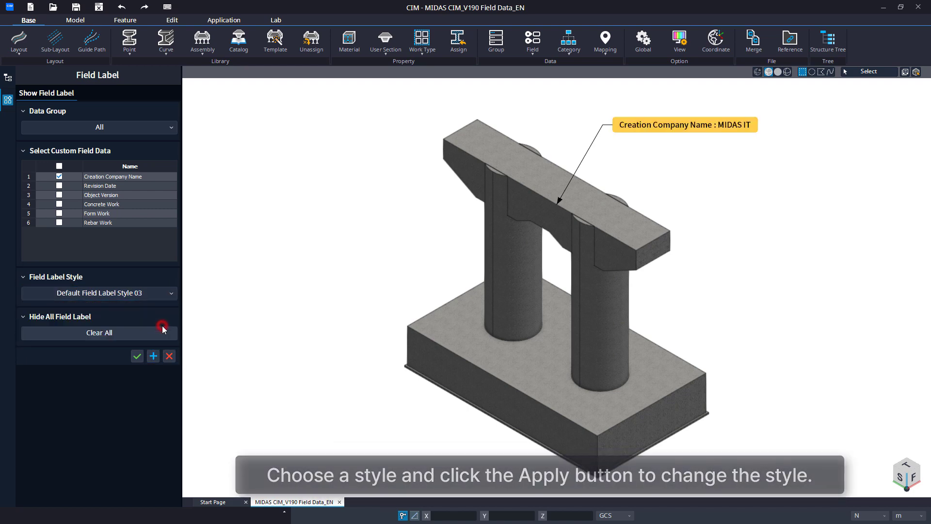
left_click(153, 356)
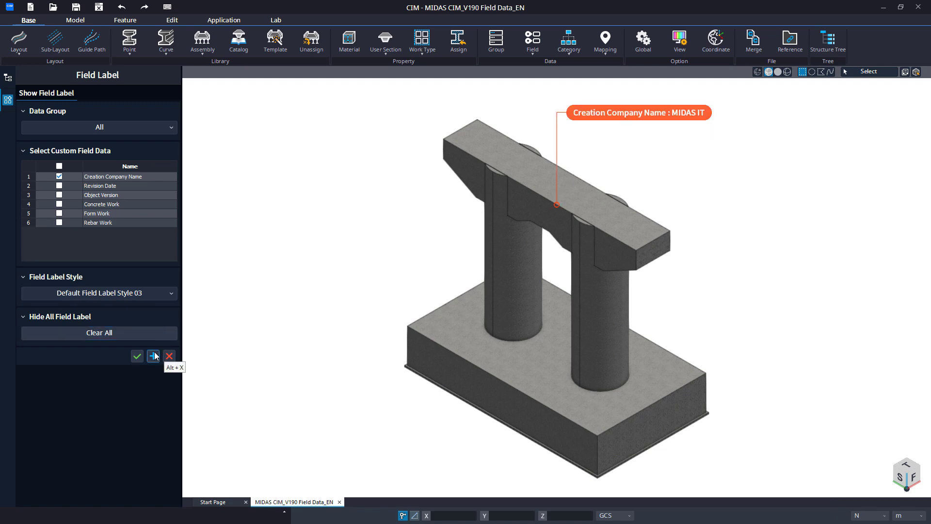
Add the Revision Date and Object Version fields to the field label shown in the model.
left_click(59, 186)
left_click(59, 195)
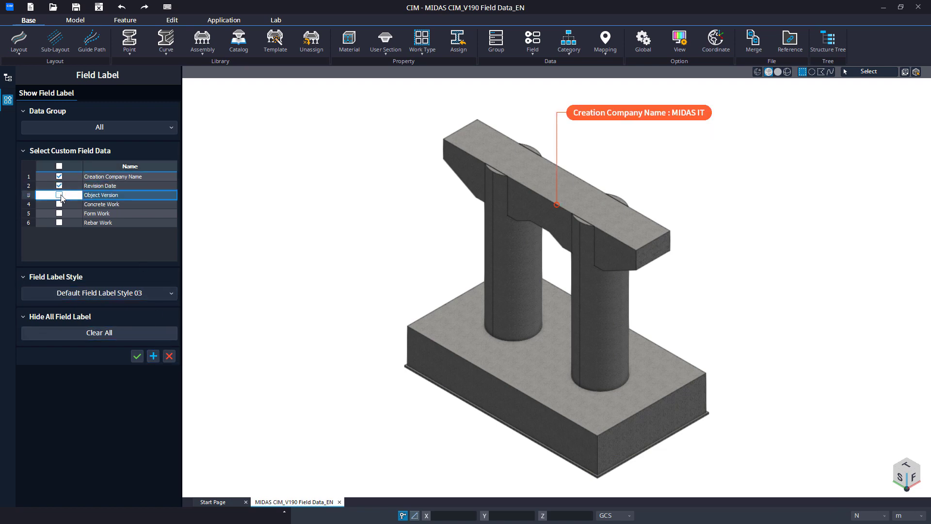
left_click(59, 195)
left_click(153, 356)
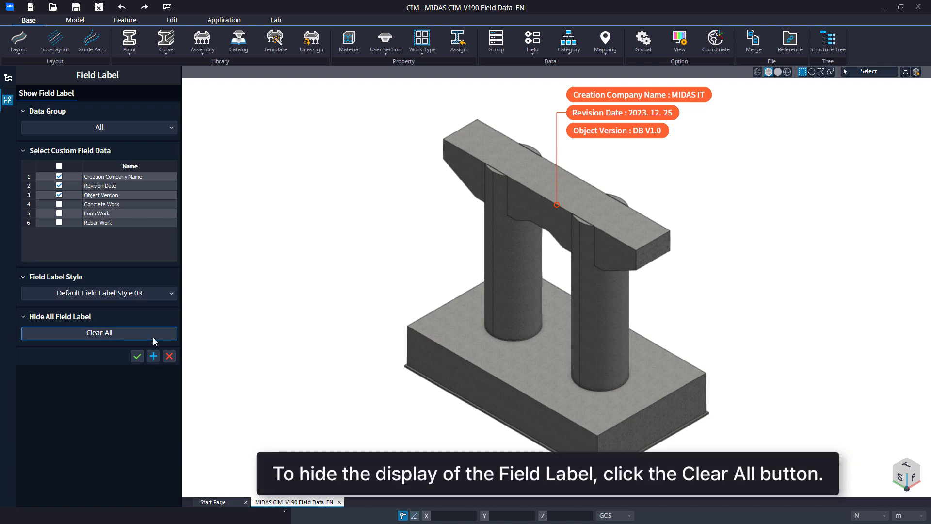
Hide all field labels, deselect Creation Company Name, Revision Date and Object Version, and close the field label settings.
left_click(153, 336)
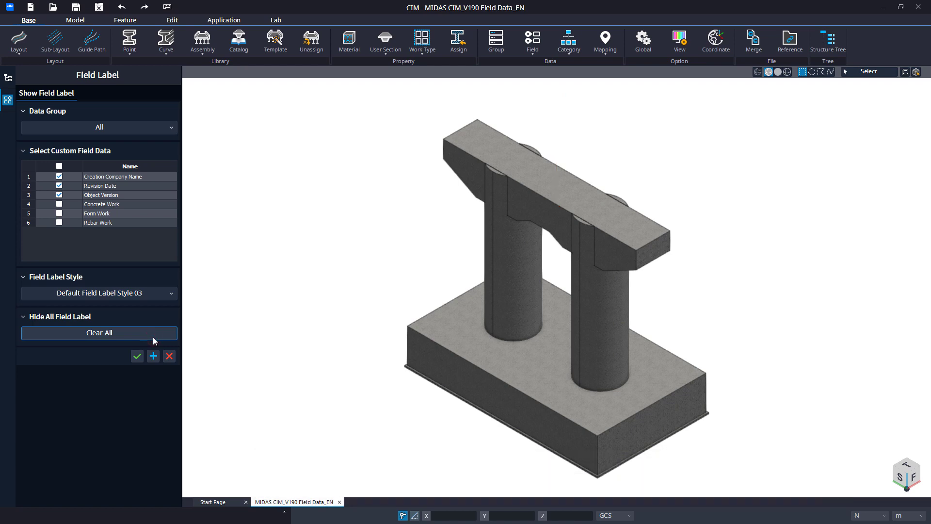
left_click(59, 176)
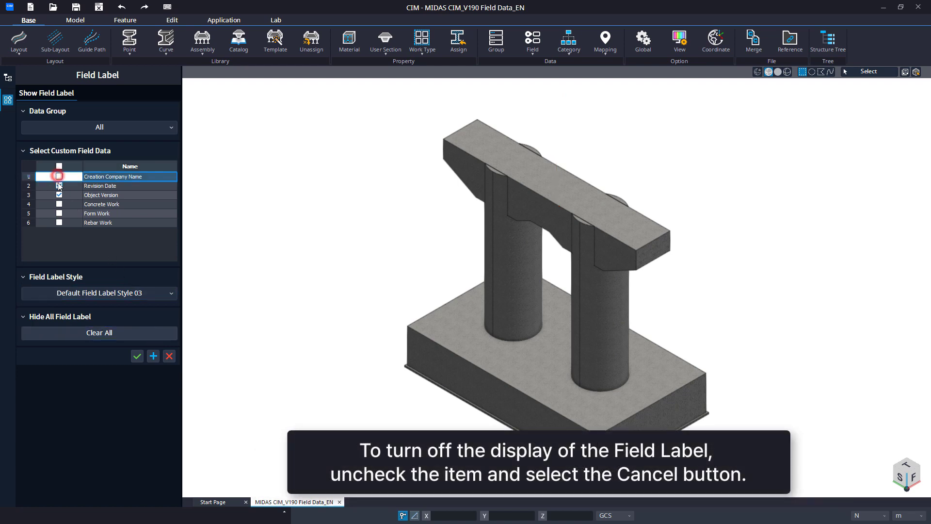
left_click(59, 185)
left_click(59, 195)
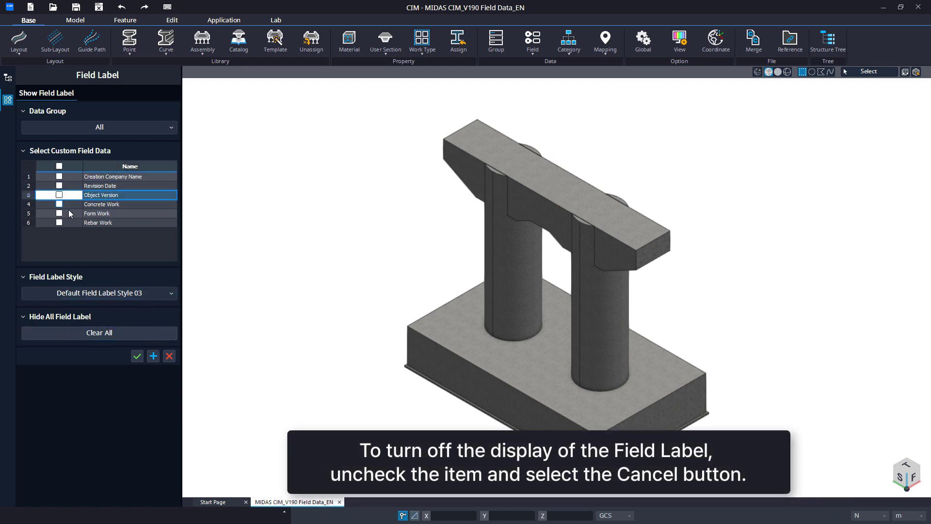
left_click(169, 356)
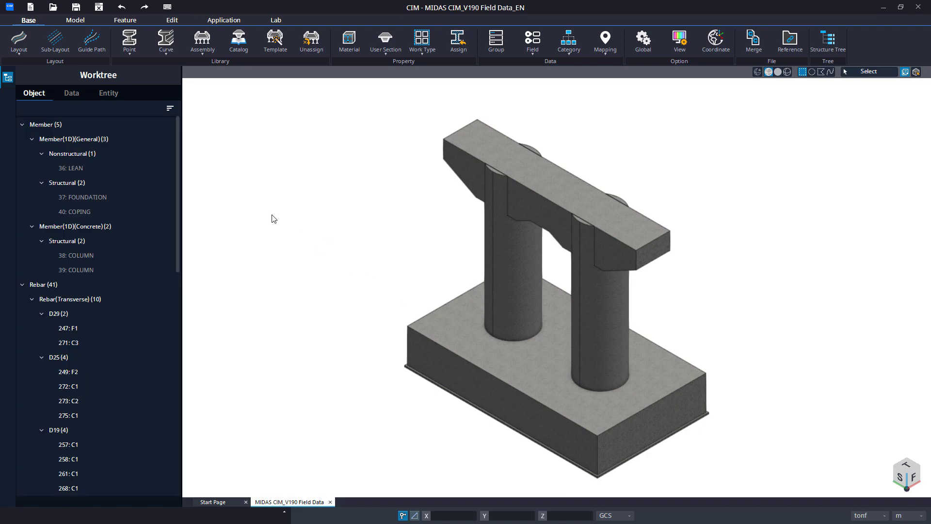
Export the whole pier, including its rebar, as IFC file MIDAS CIM_V190 Field Data with High CAD facet quality.
left_click(12, 8)
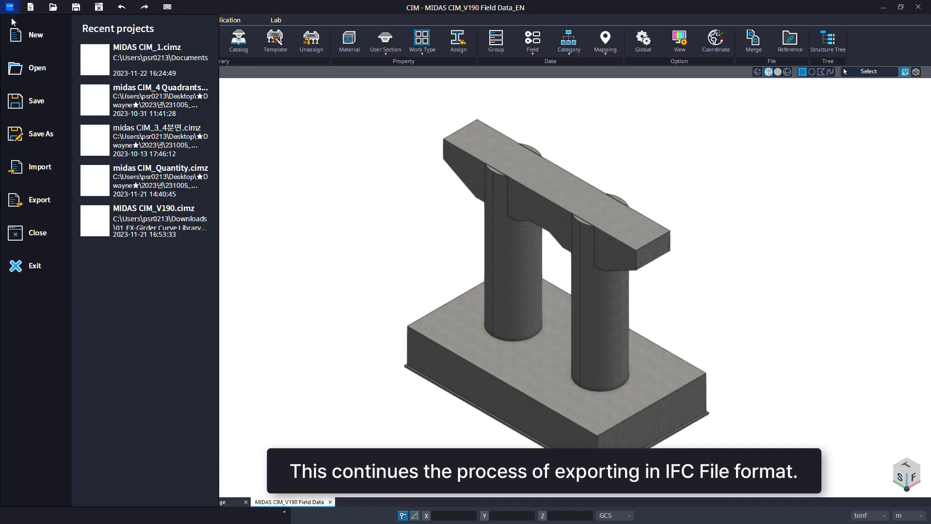
mouse_move(58, 194)
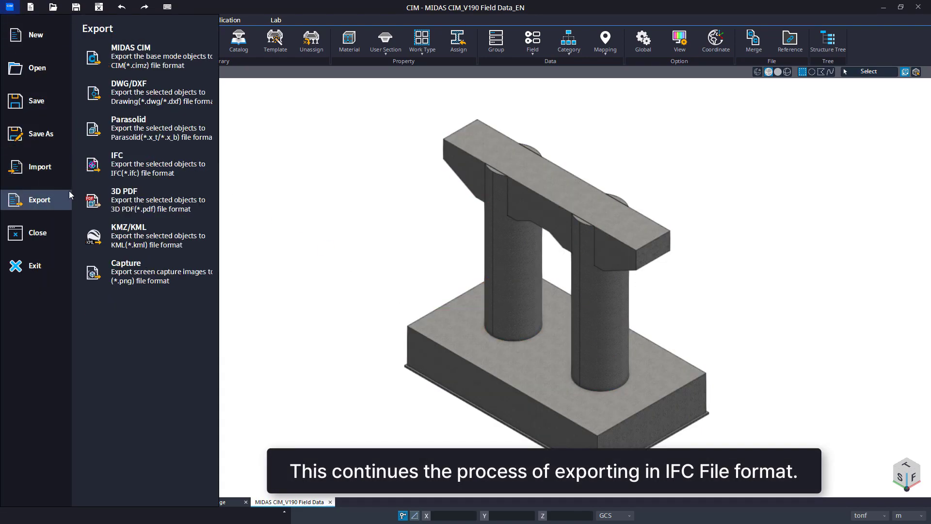
left_click(198, 174)
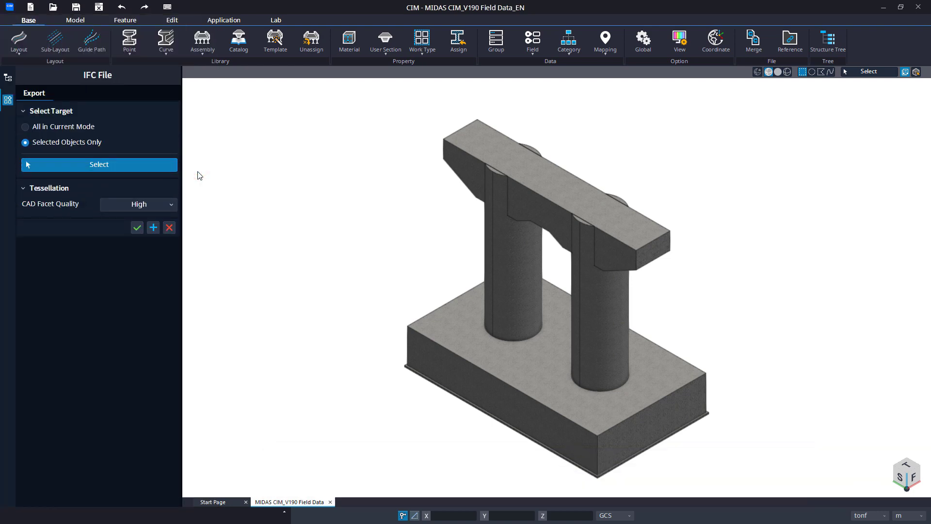
left_click(174, 204)
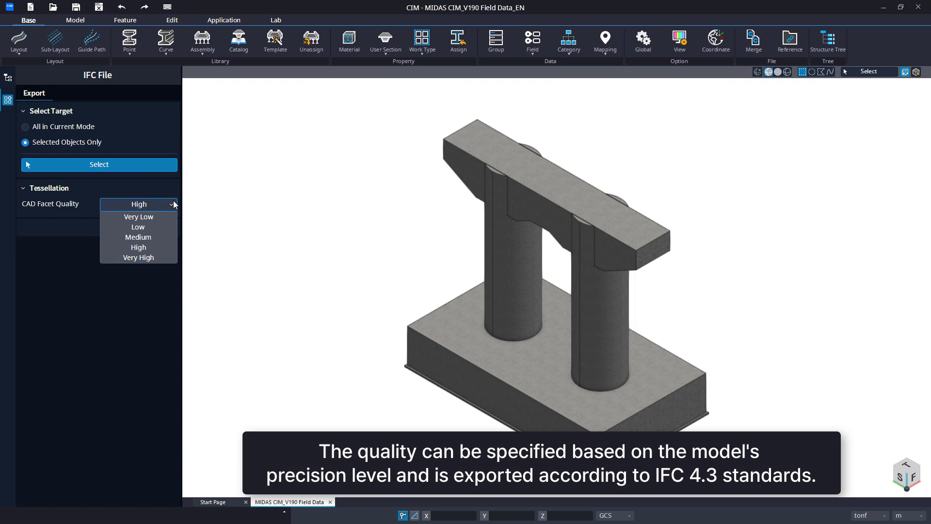
left_click(162, 173)
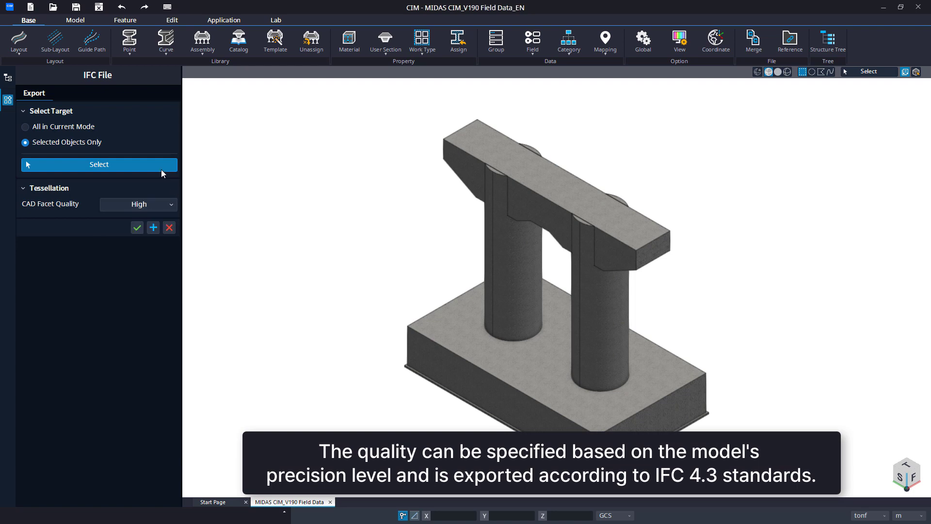
left_click_drag(339, 115, 759, 486)
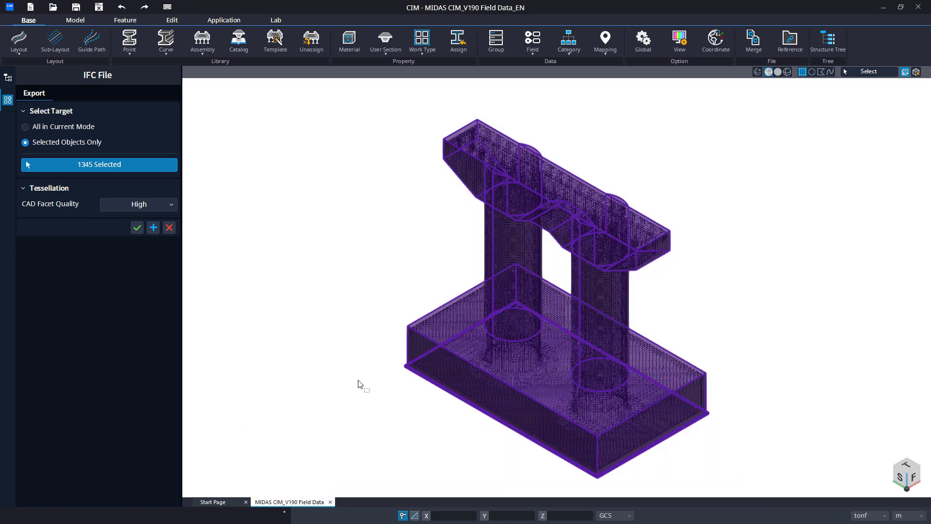
left_click(137, 228)
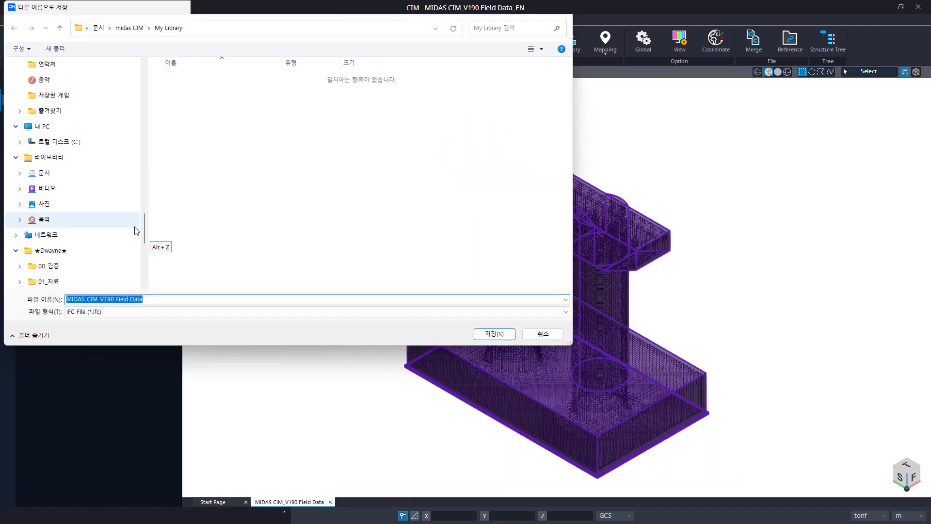
left_click(505, 334)
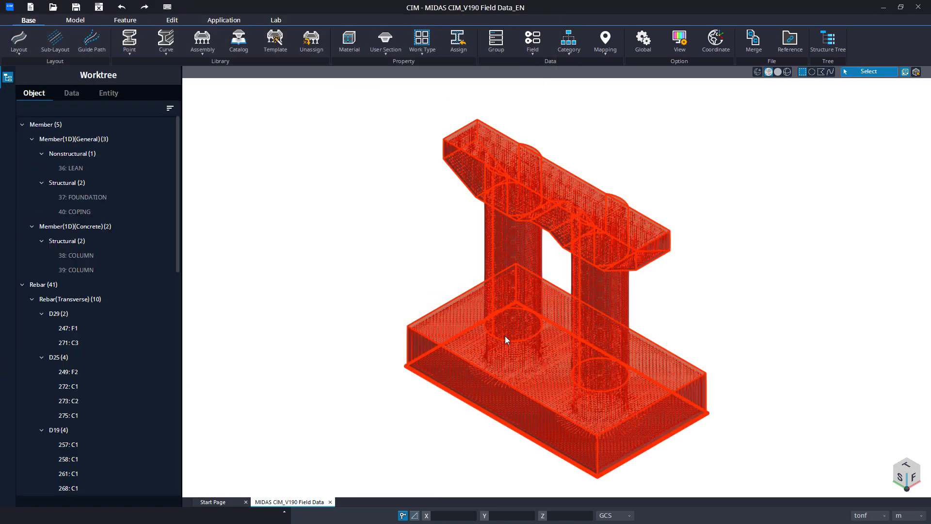
Switch to BIMvision and examine the coping beam's IFC structure and properties, including its Basic Quantity data.
left_click(452, 290)
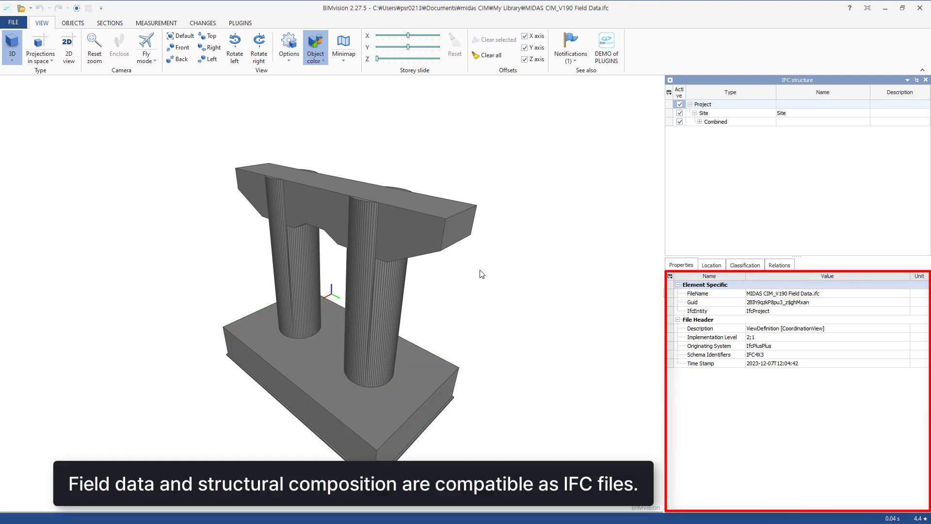
left_click(474, 243)
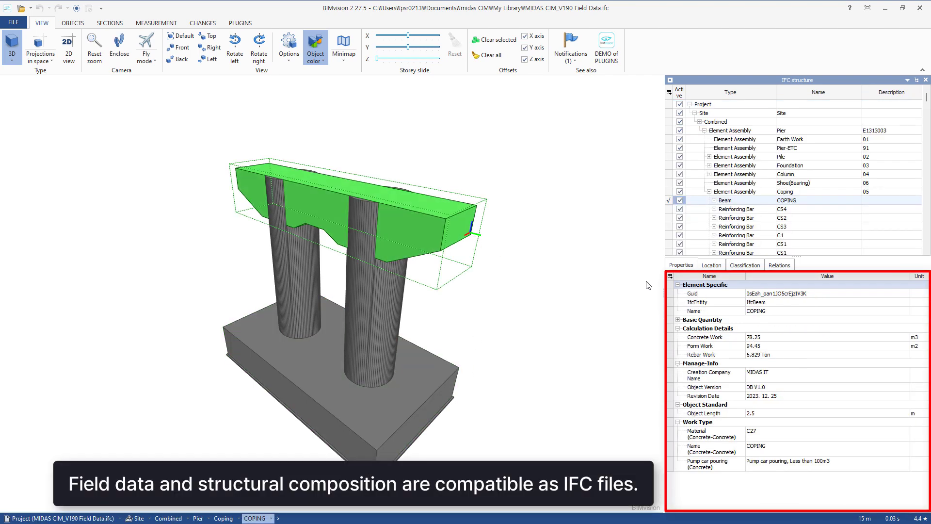
left_click(678, 320)
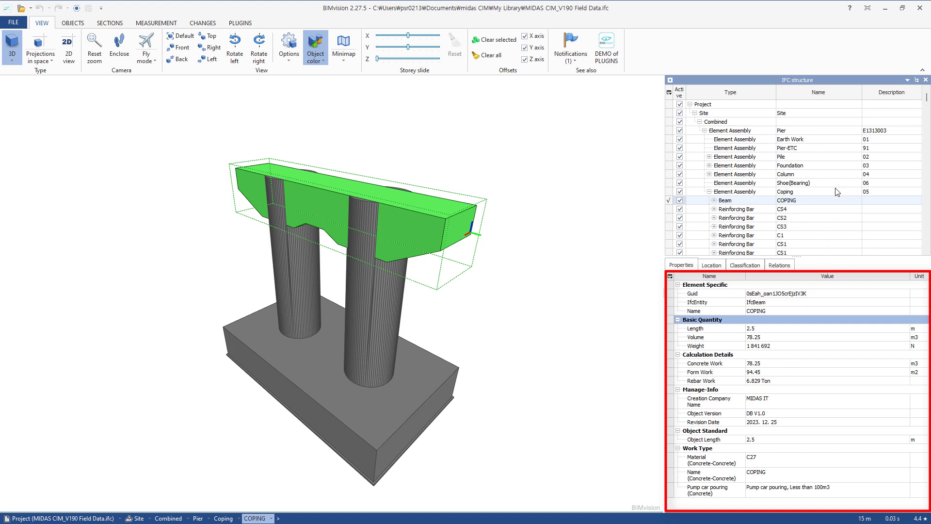
Switch to Navisworks and check the coping body's Manage-Info, Calculation Details, Work Type and quantity properties in the IFC file.
left_click(453, 368)
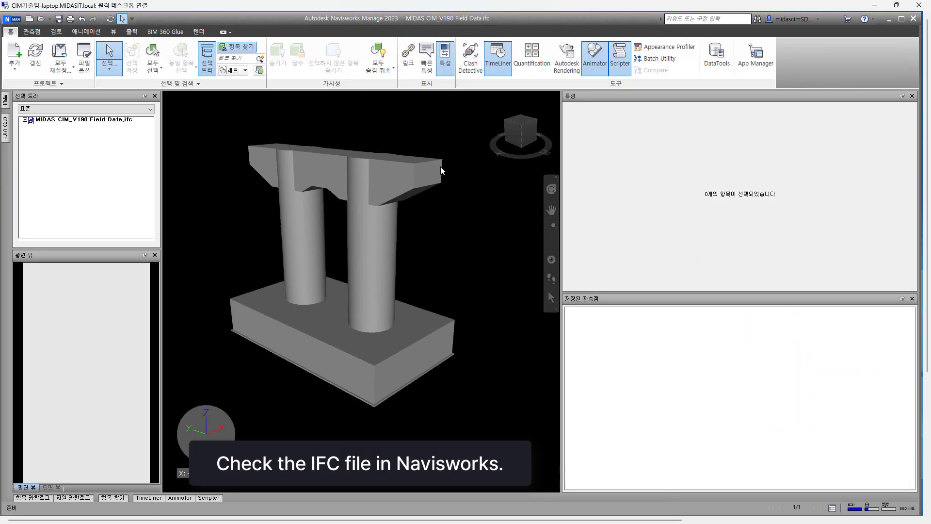
left_click(440, 167)
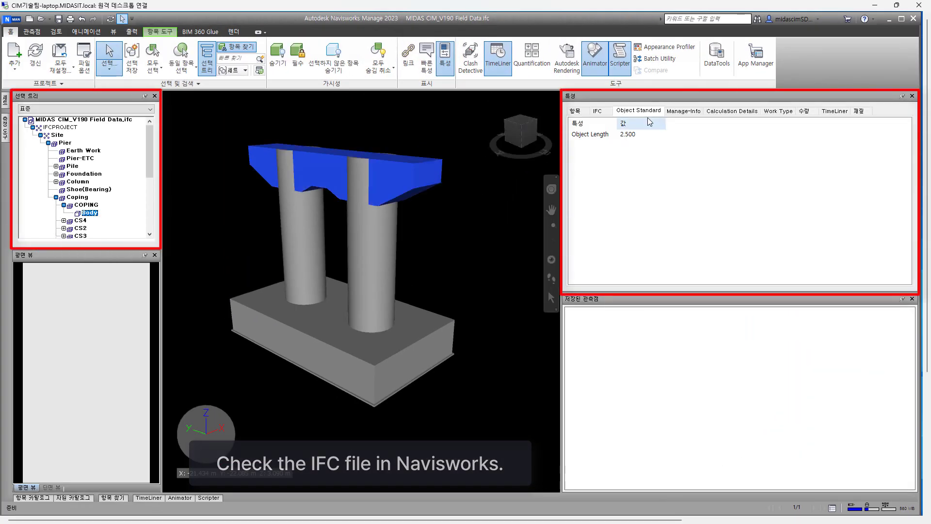
left_click(686, 111)
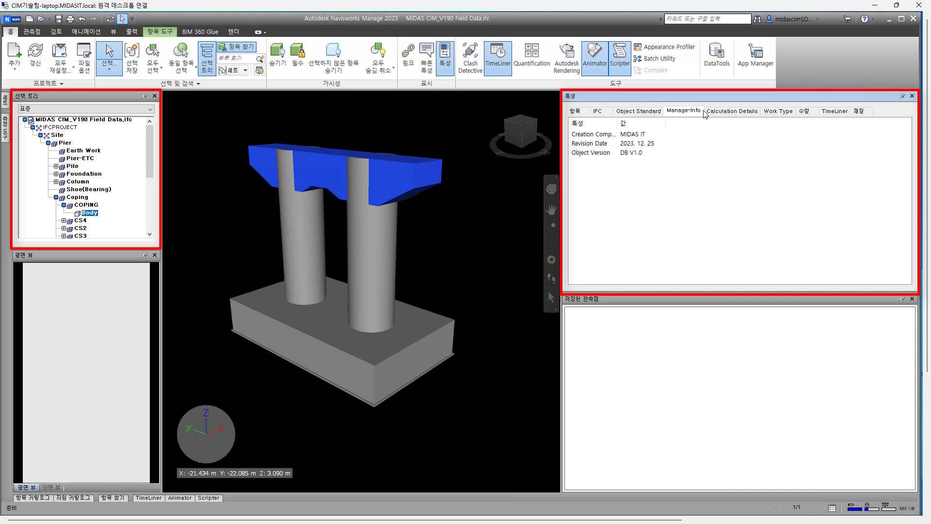
left_click(722, 112)
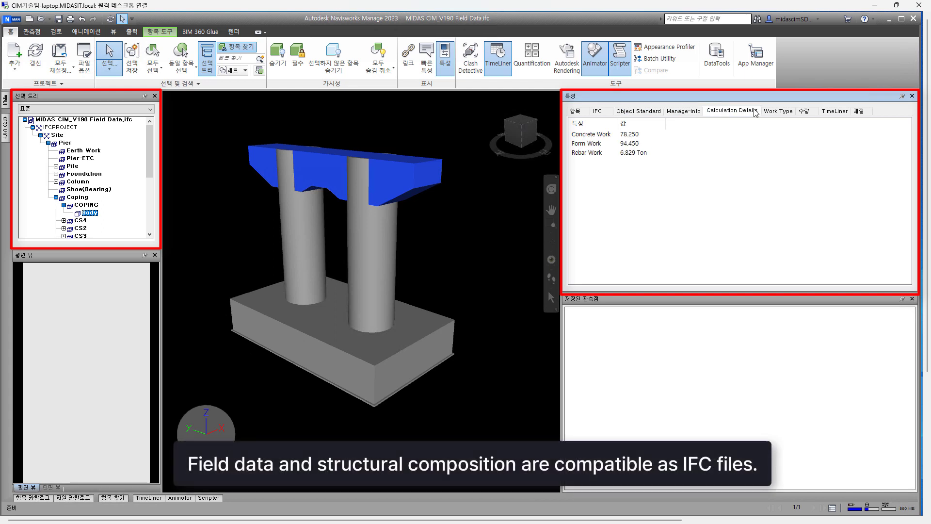
left_click(777, 111)
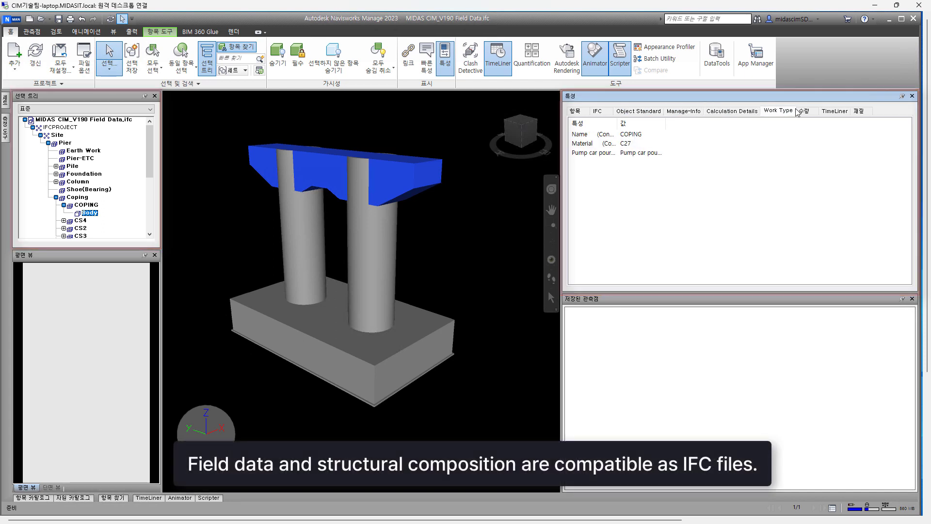
left_click(800, 112)
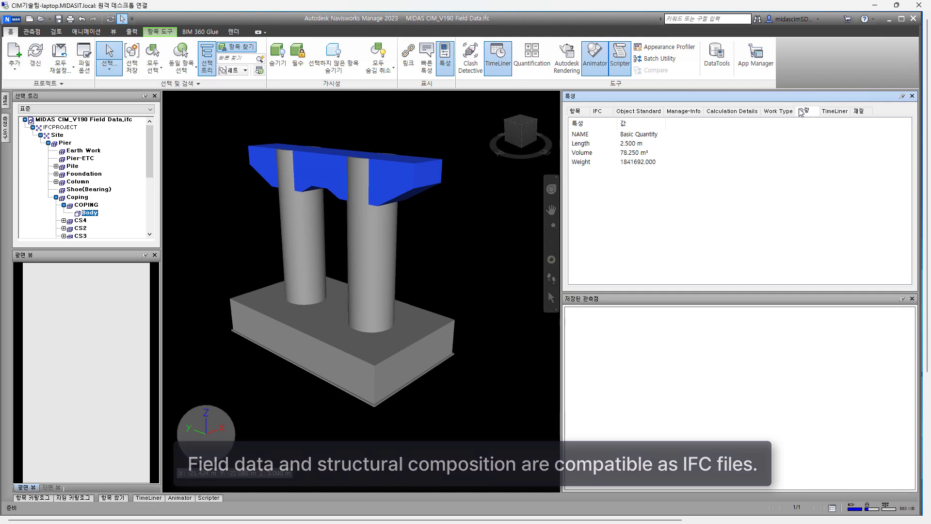